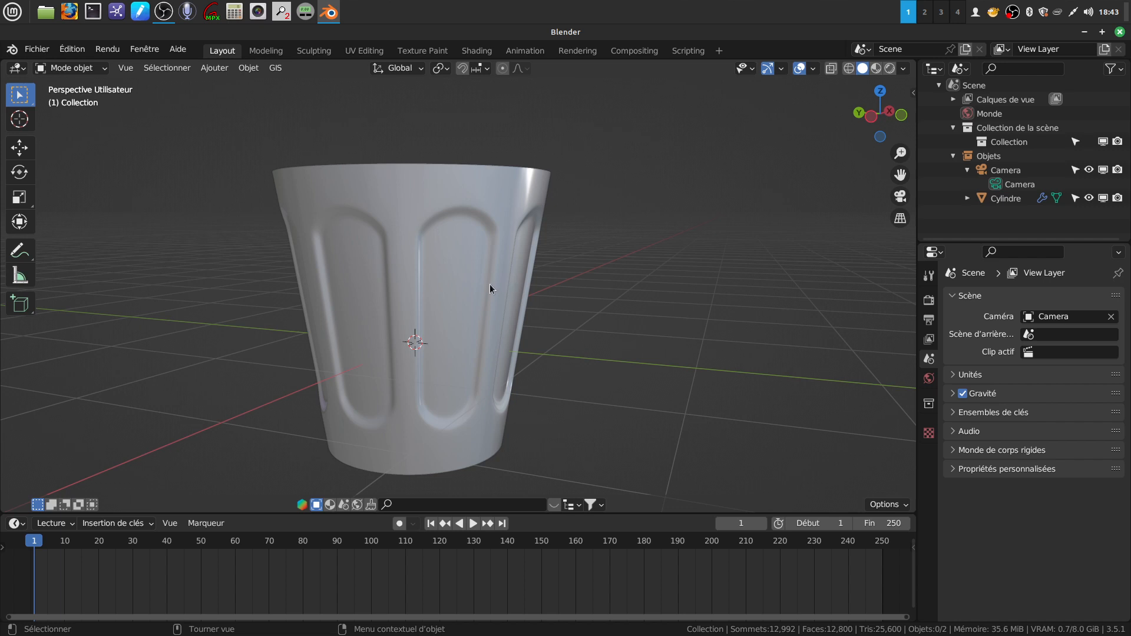
Examine the finished fluted cup model from several angles and distances
mouse_move(489, 277)
middle_mouse_down()
mouse_move(475, 291)
mouse_move(492, 281)
middle_mouse_up()
scroll(518, 334, "up", 2)
scroll(517, 334, "down", 2)
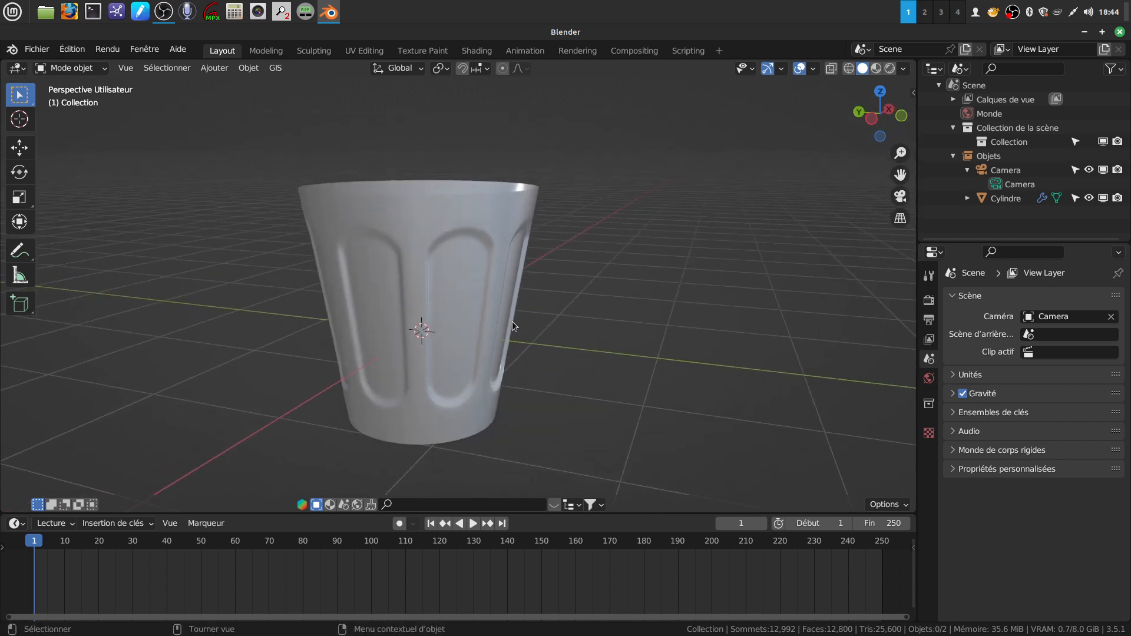
scroll(549, 329, "up", 1)
middle_click_drag(542, 285, 448, 327)
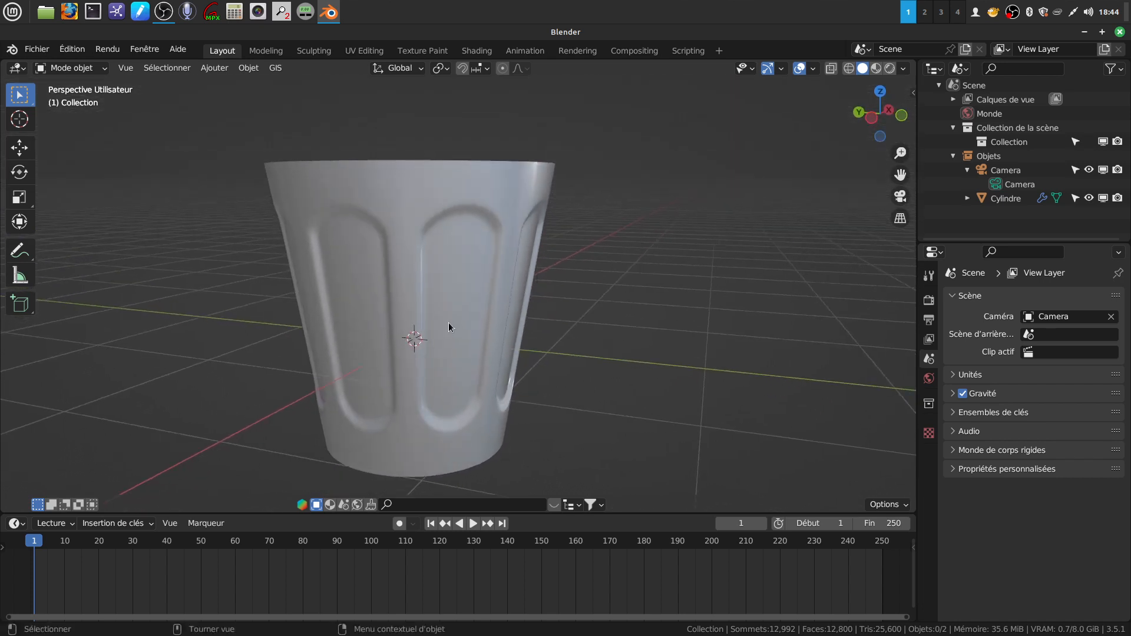
middle_click_drag(440, 278, 484, 298)
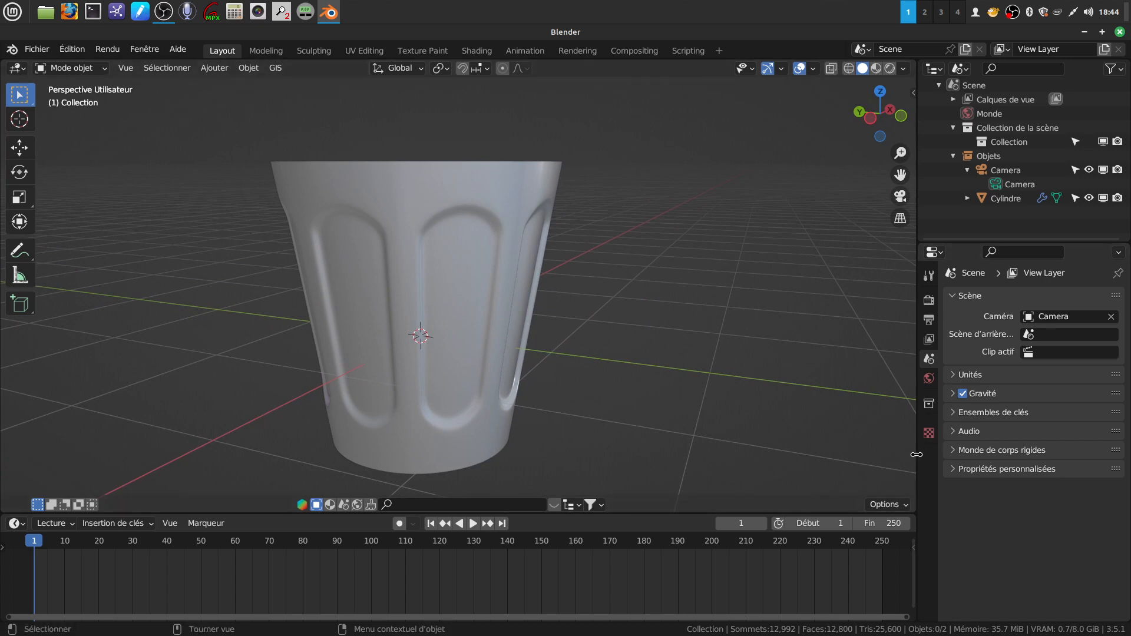
left_click_drag(916, 454, 879, 454)
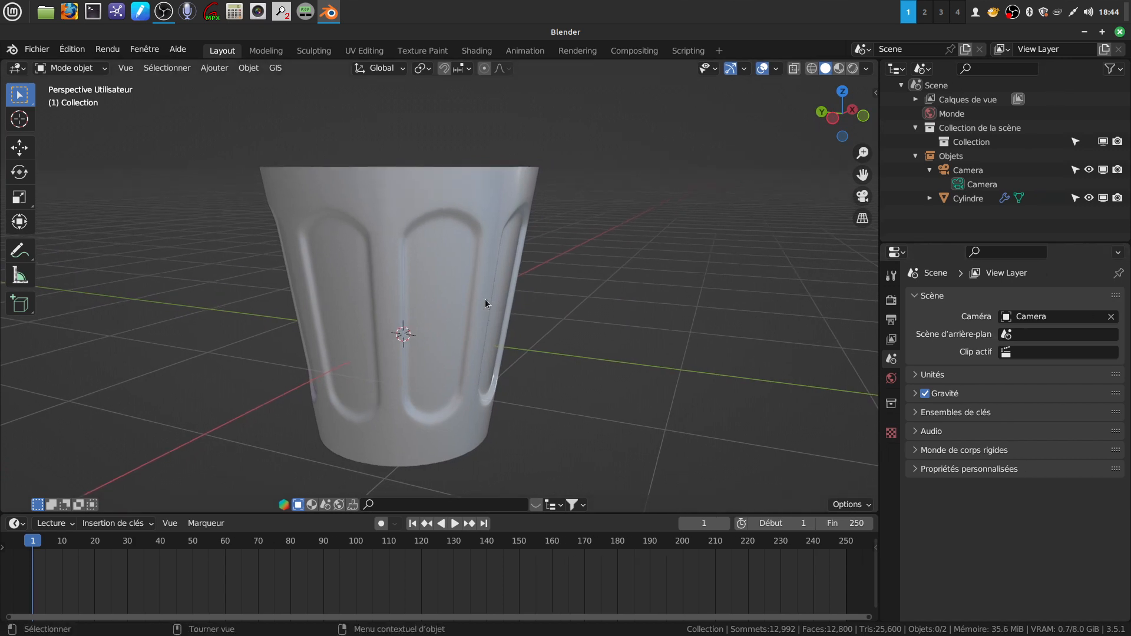
scroll(490, 392, "down", 3)
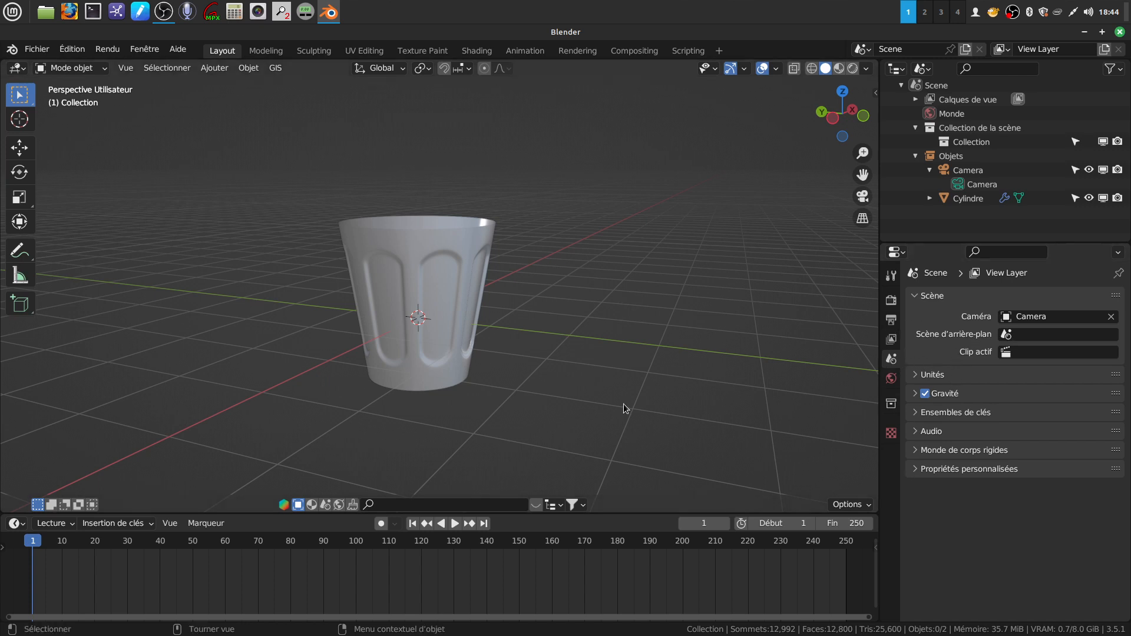
scroll(545, 433, "up", 2)
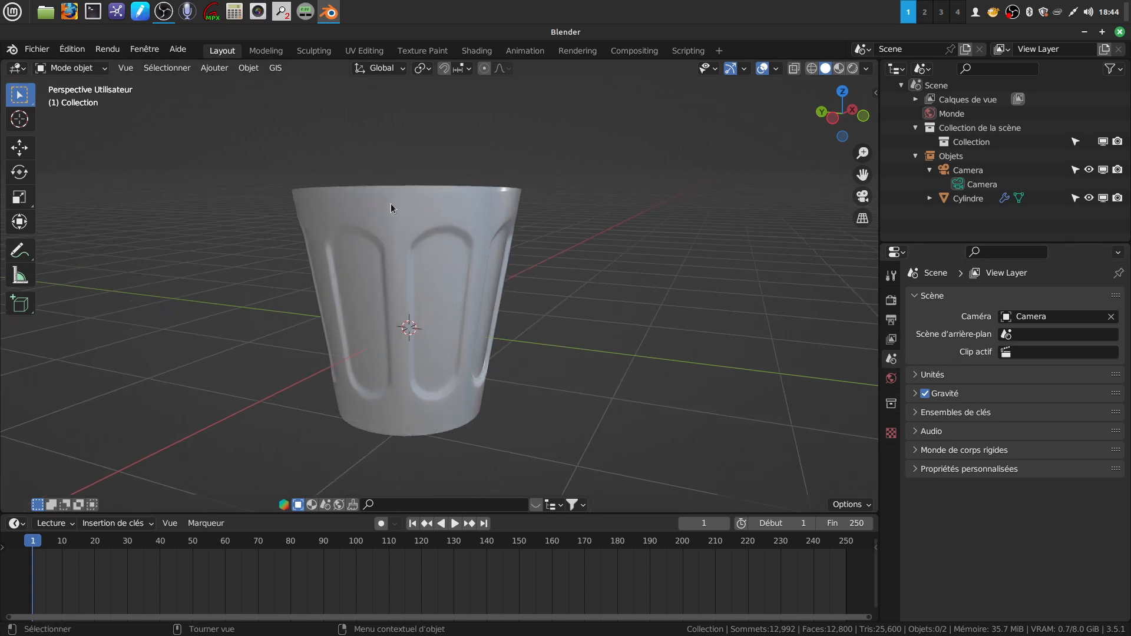
scroll(452, 398, "down", 2)
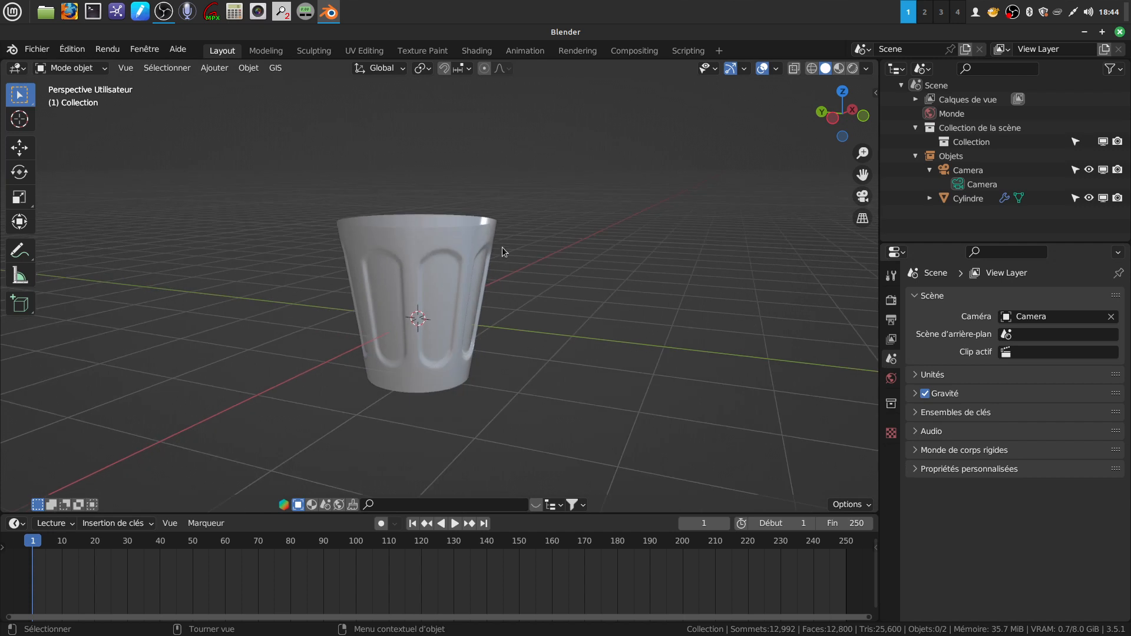
Select the cup and inspect its Subdivision modifier settings and the shape of its recessed panels
left_click(445, 311)
left_click(891, 447)
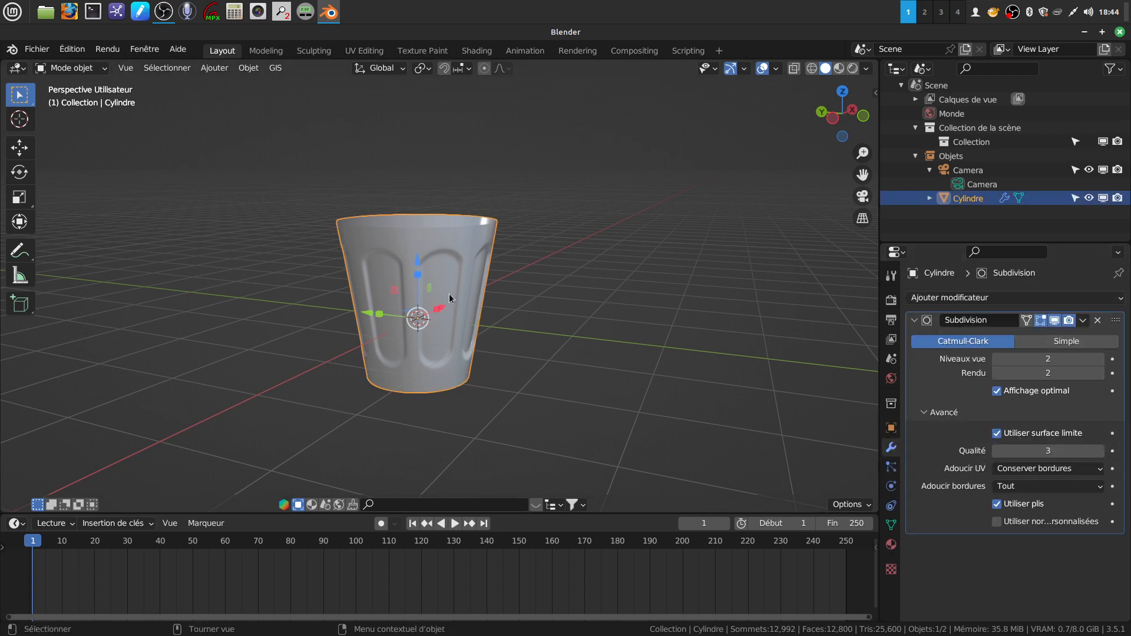
left_click(960, 298)
left_click(655, 258)
middle_click_drag(517, 253, 569, 315)
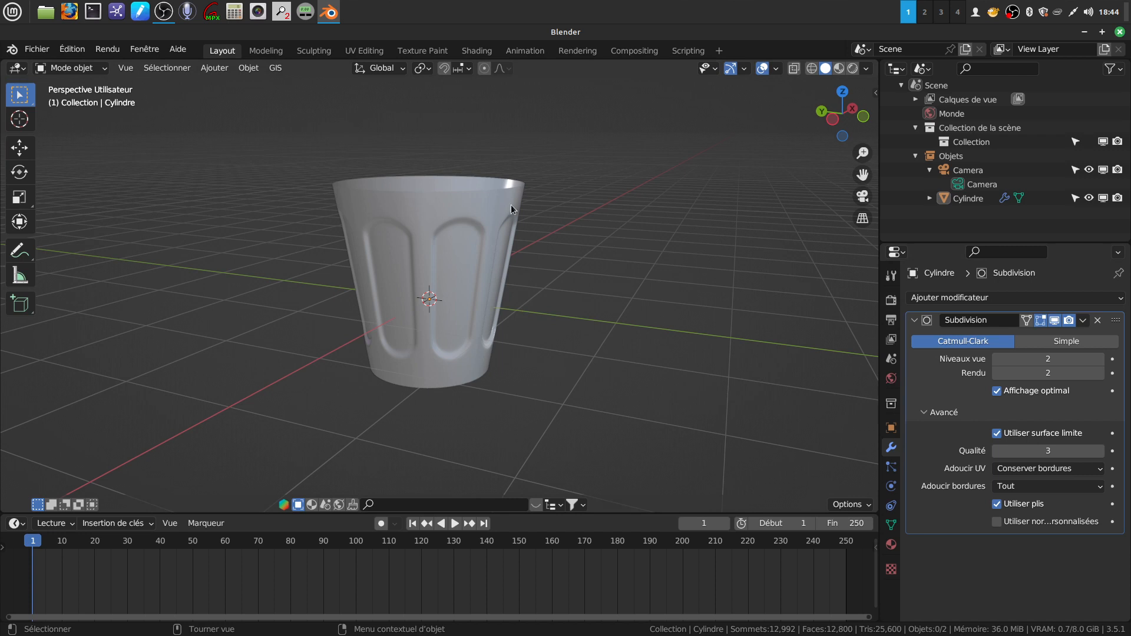
middle_click_drag(482, 339, 504, 352)
scroll(570, 318, "up", 3)
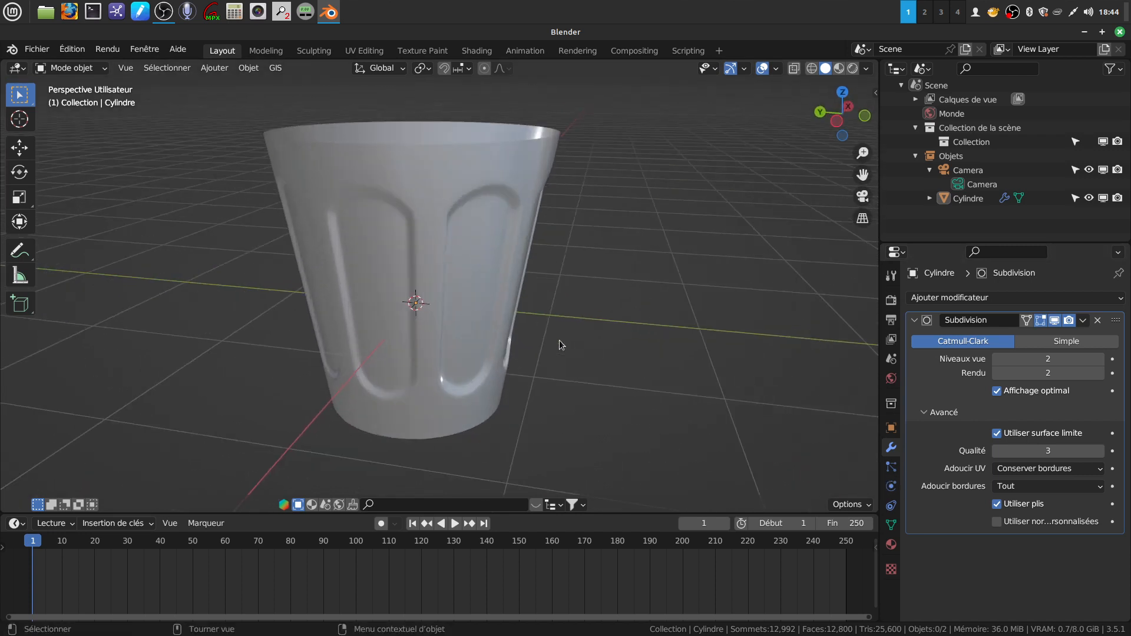
scroll(506, 264, "down", 2)
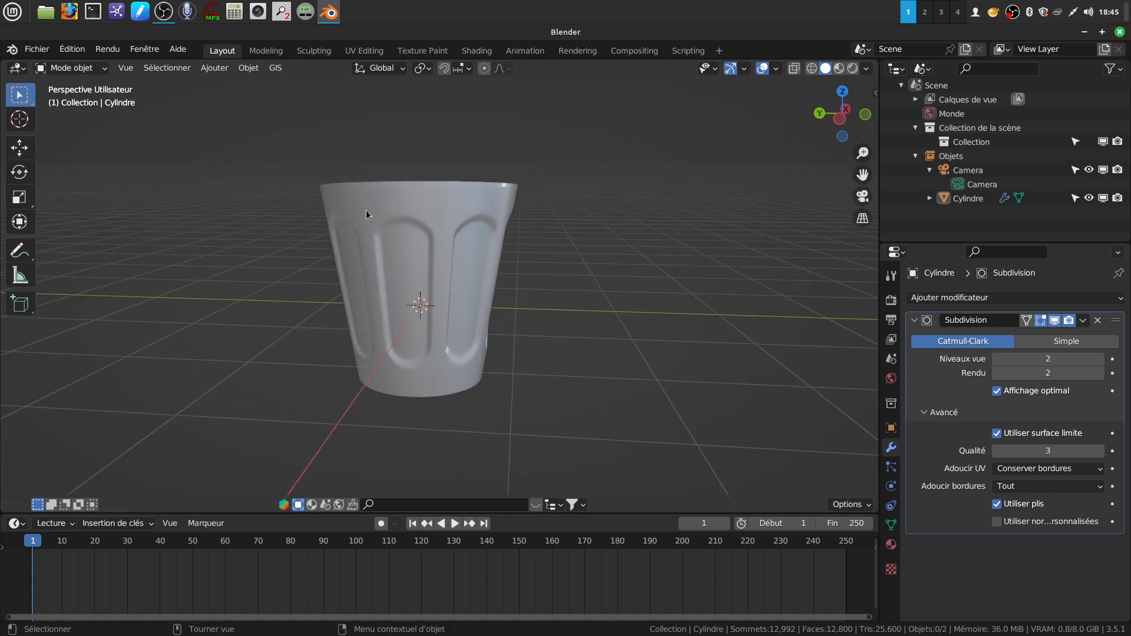
Start a new General file without saving the current cup scene
left_click(36, 48)
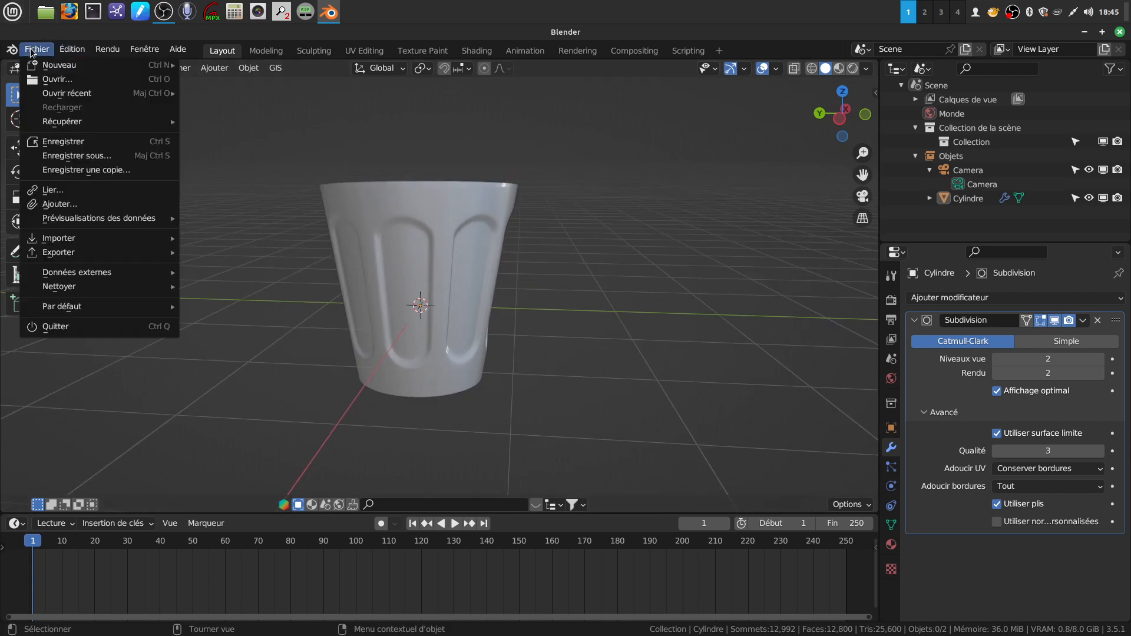
mouse_move(49, 66)
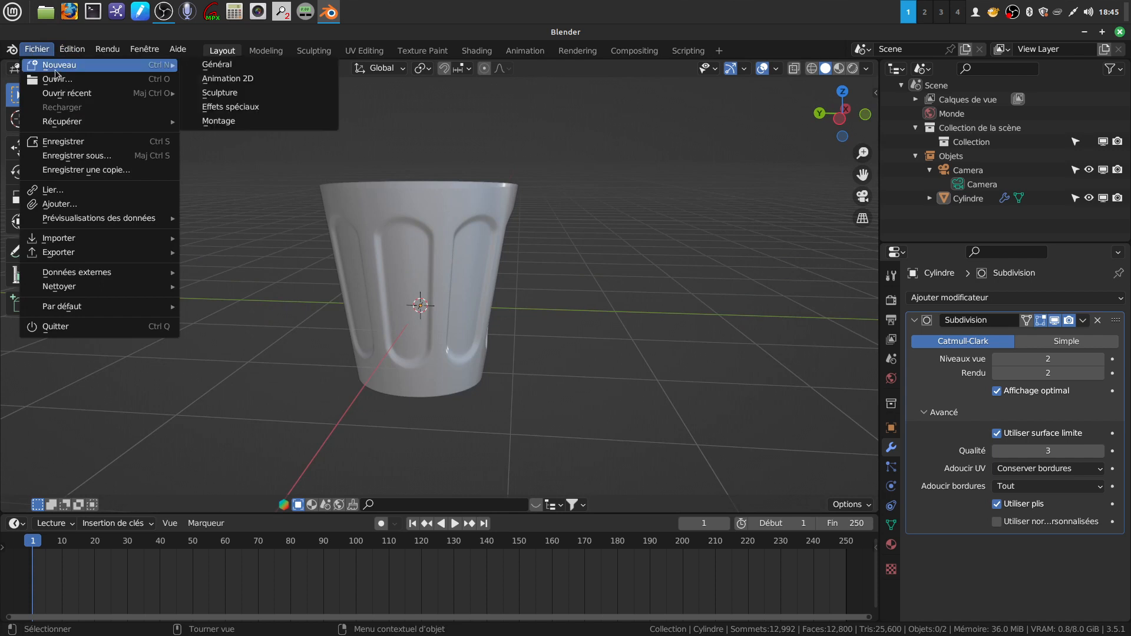
left_click(231, 72)
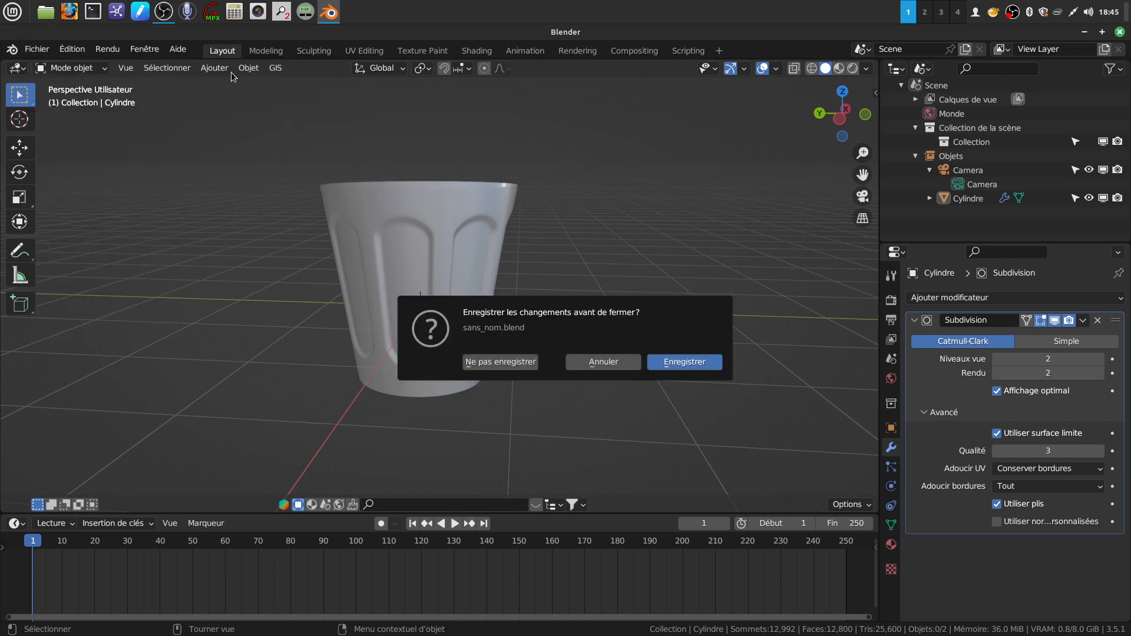
left_click(489, 362)
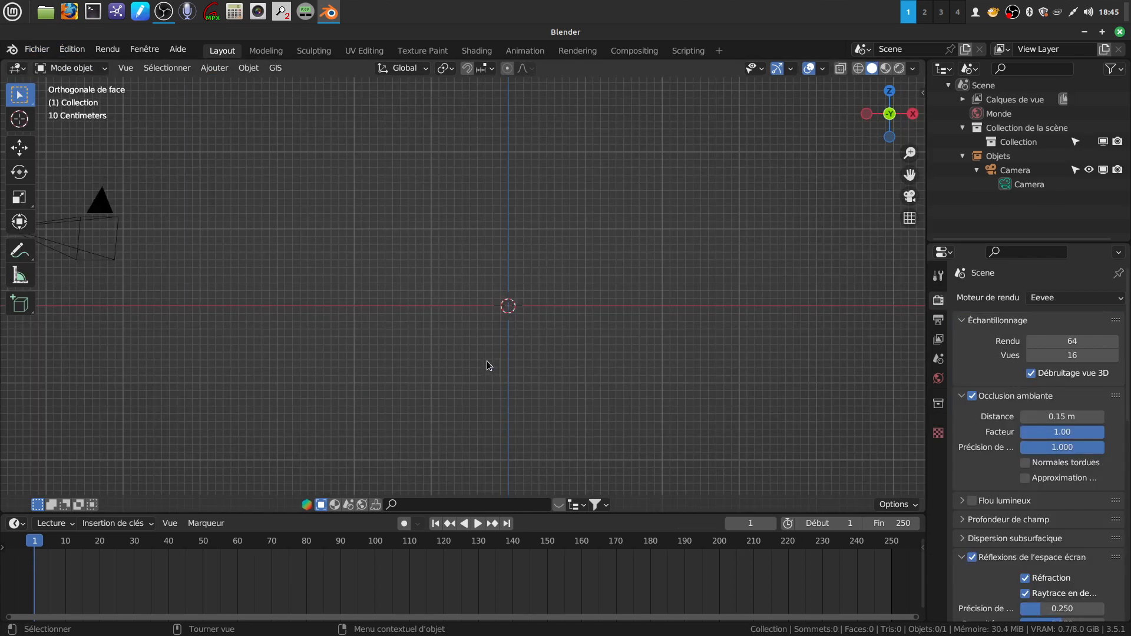
left_click(36, 50)
mouse_move(50, 69)
Add a cylinder mesh and set its cap fill type to Rien so both ends are open
left_click(214, 68)
mouse_move(213, 86)
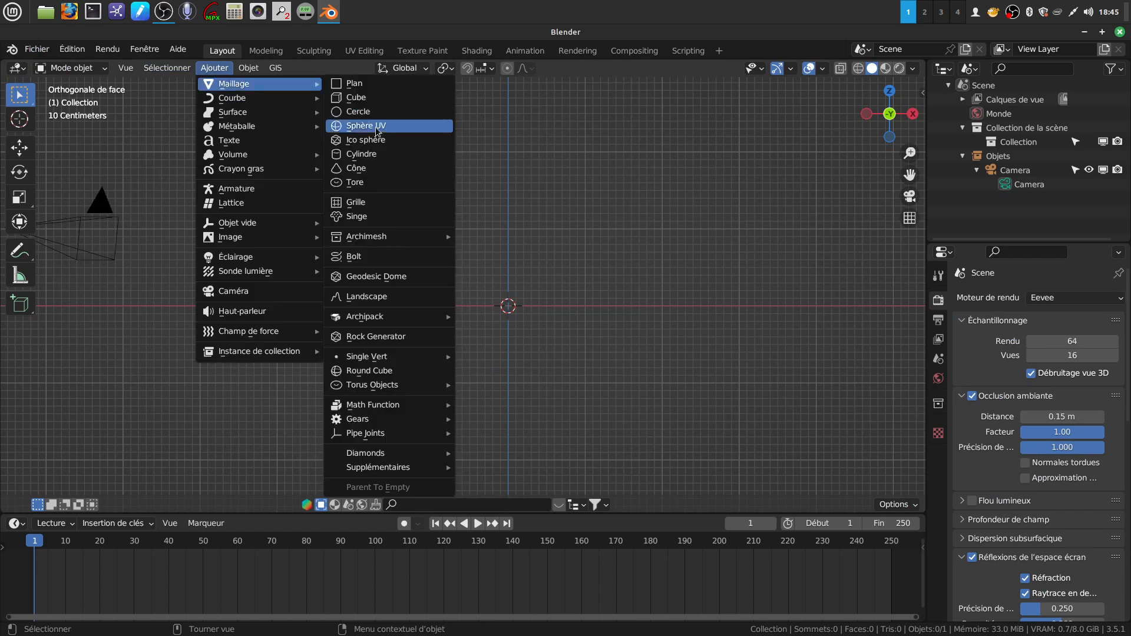
left_click(378, 156)
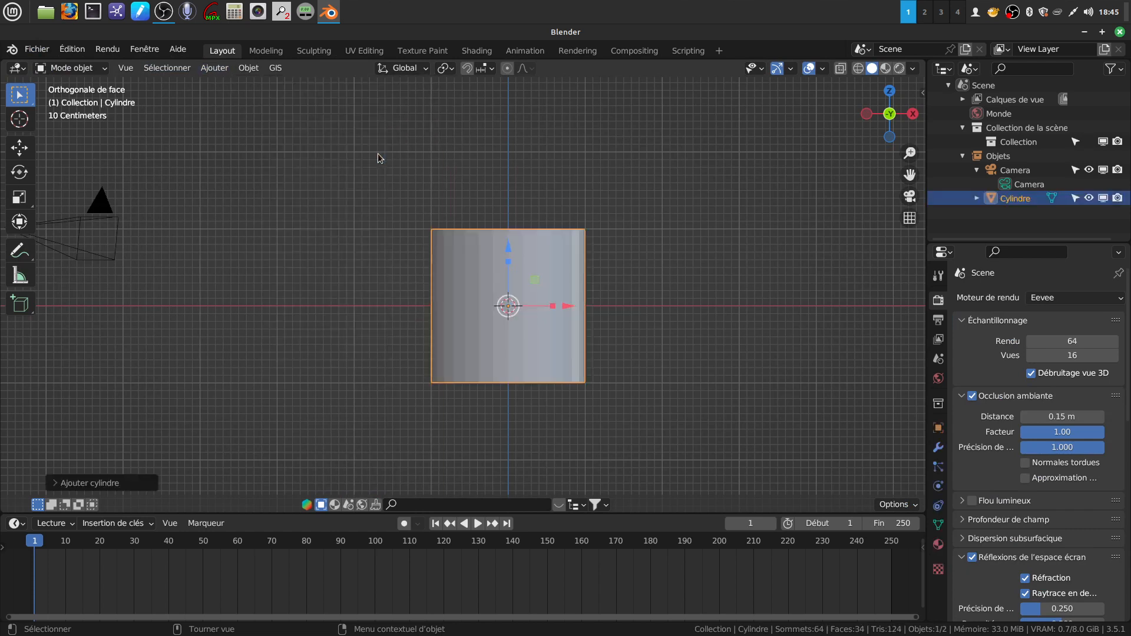
left_click(57, 483)
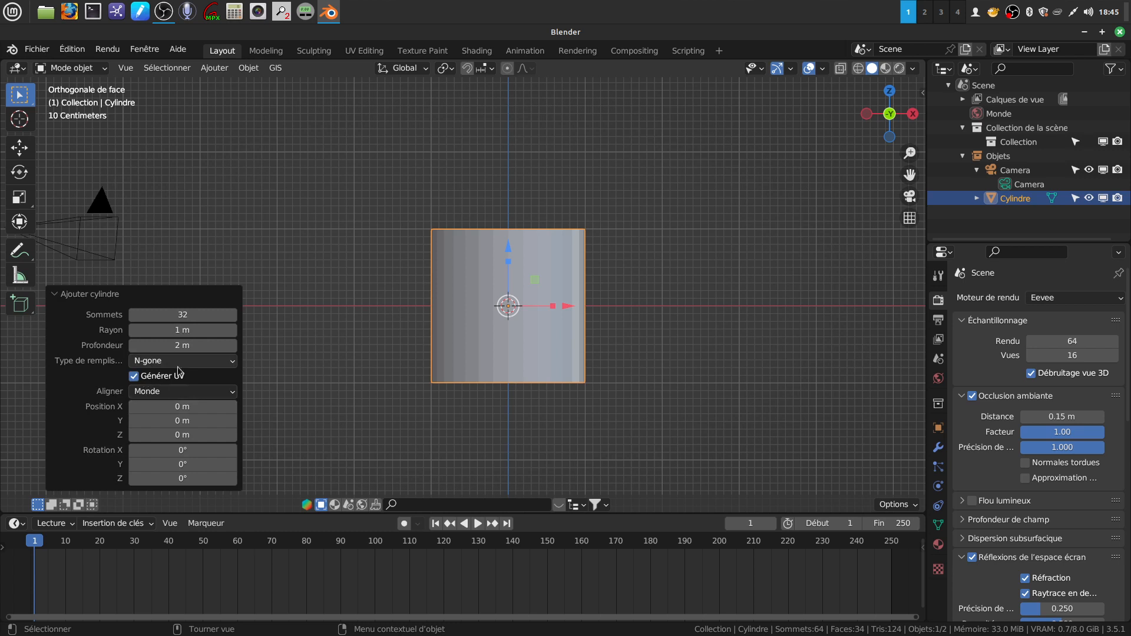
left_click(235, 368)
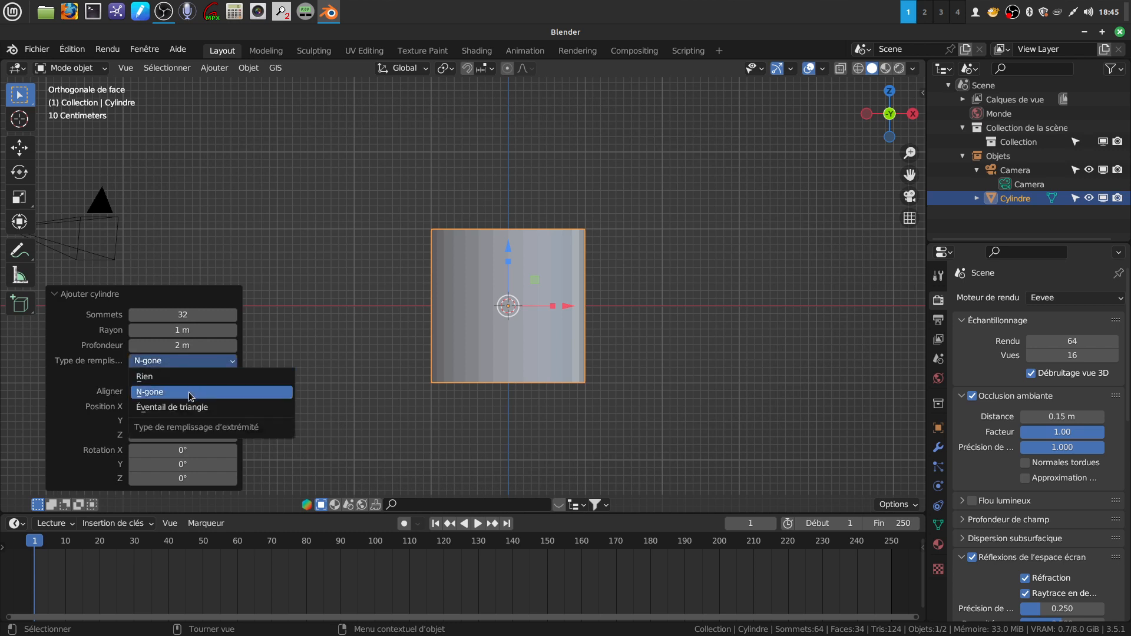
left_click(182, 373)
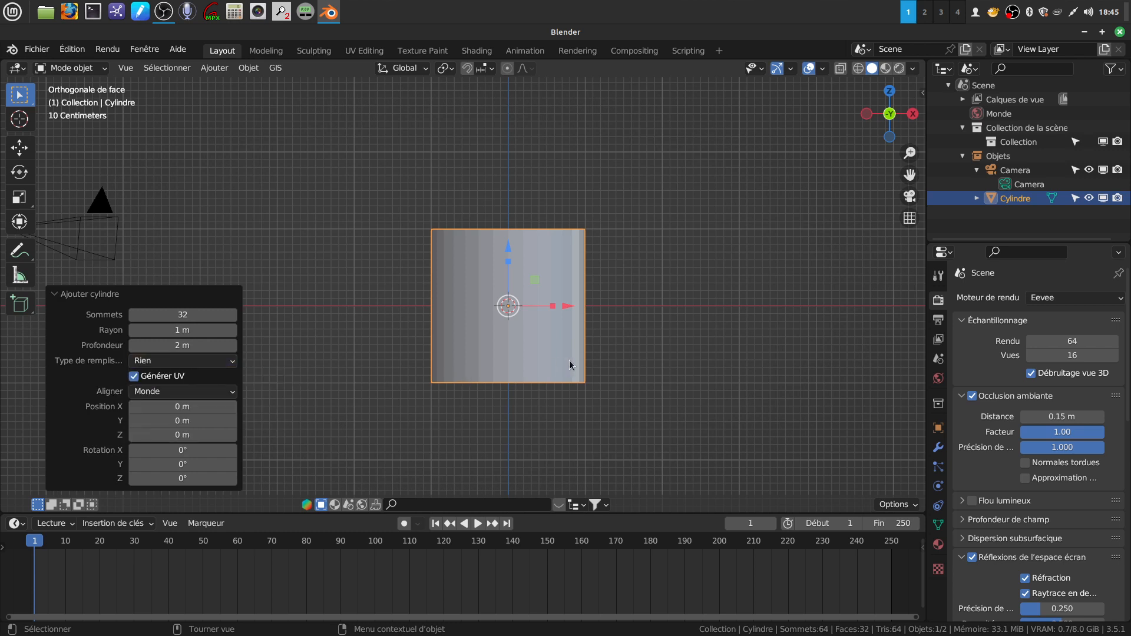
In edit mode, scale the cylinder's bottom edge loop to about 0.636 and lower it about 0.084 m along Z
key("Tab")
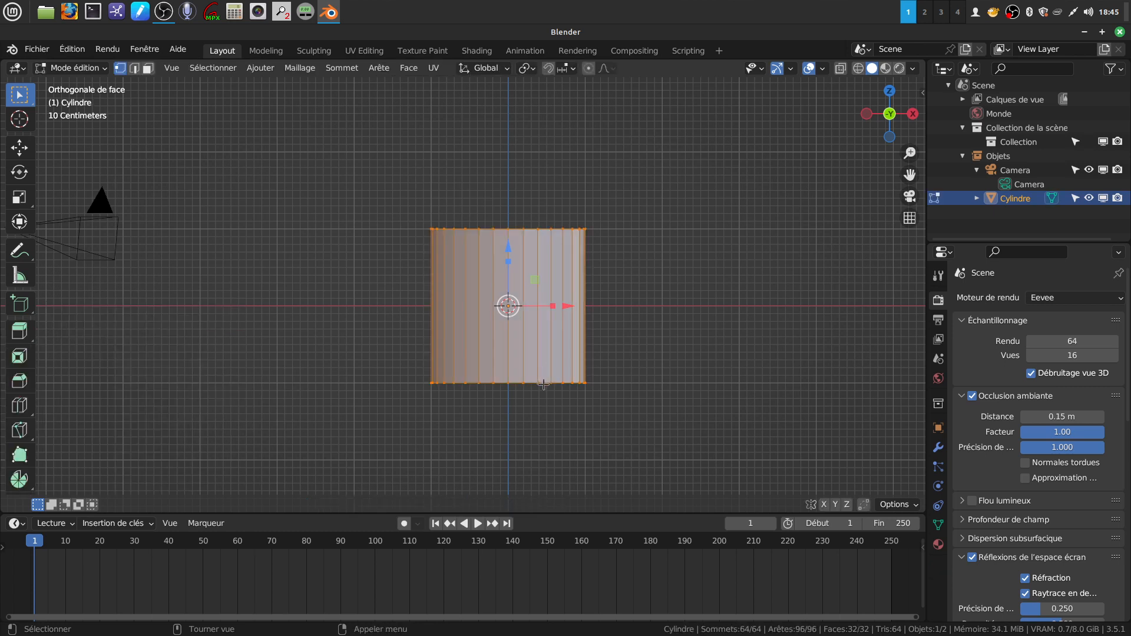
left_click(512, 383, "alt")
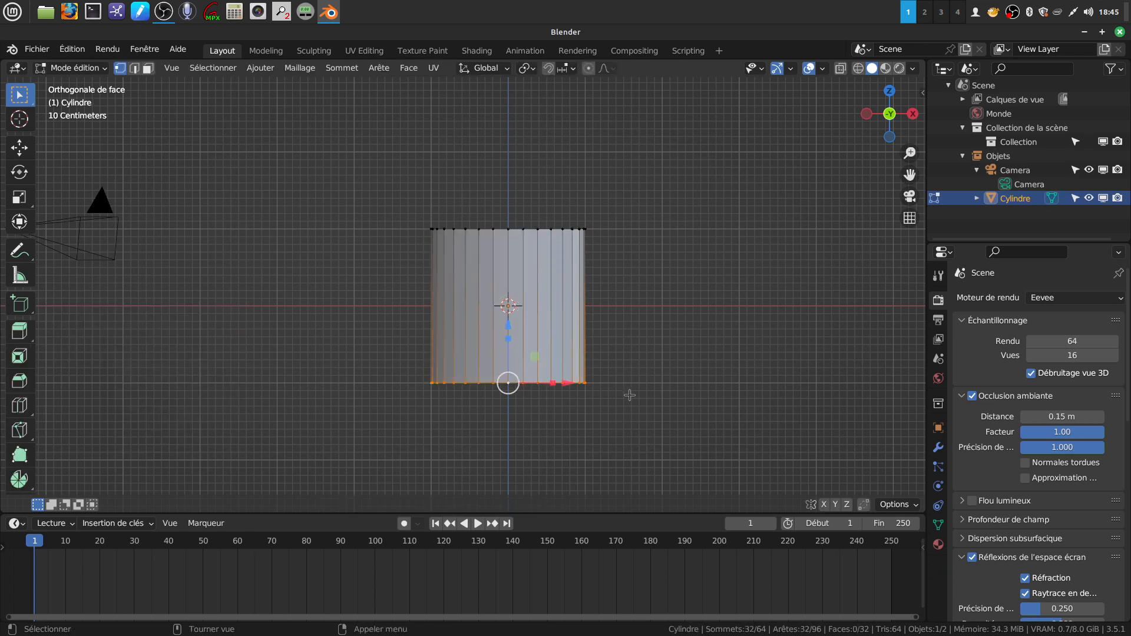
key("s")
left_click(584, 389)
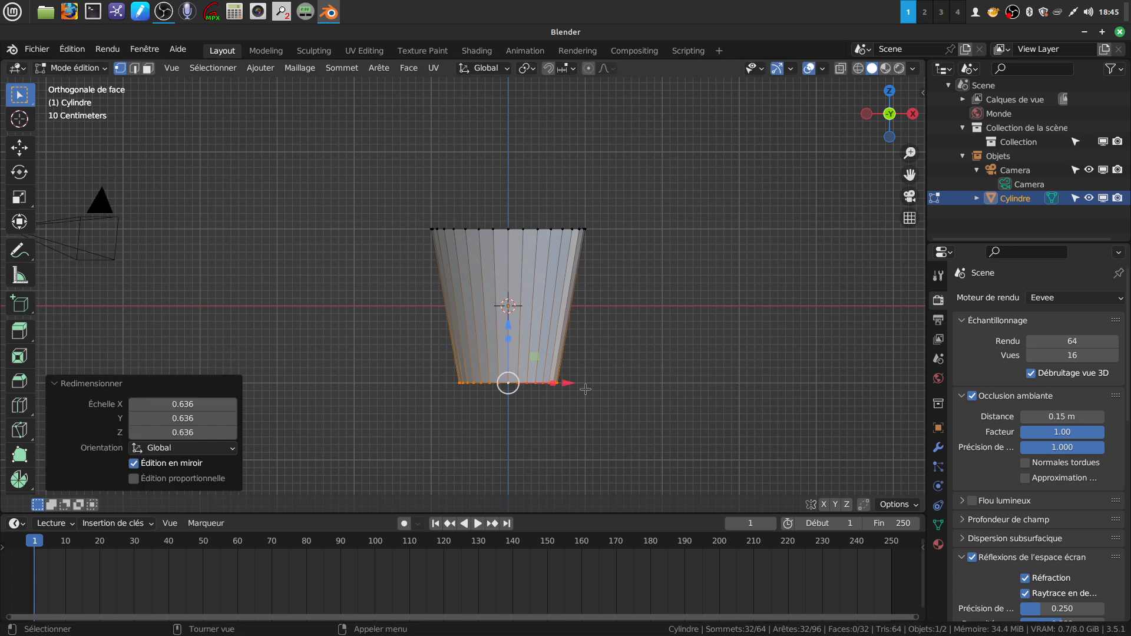
left_click_drag(507, 327, 507, 334)
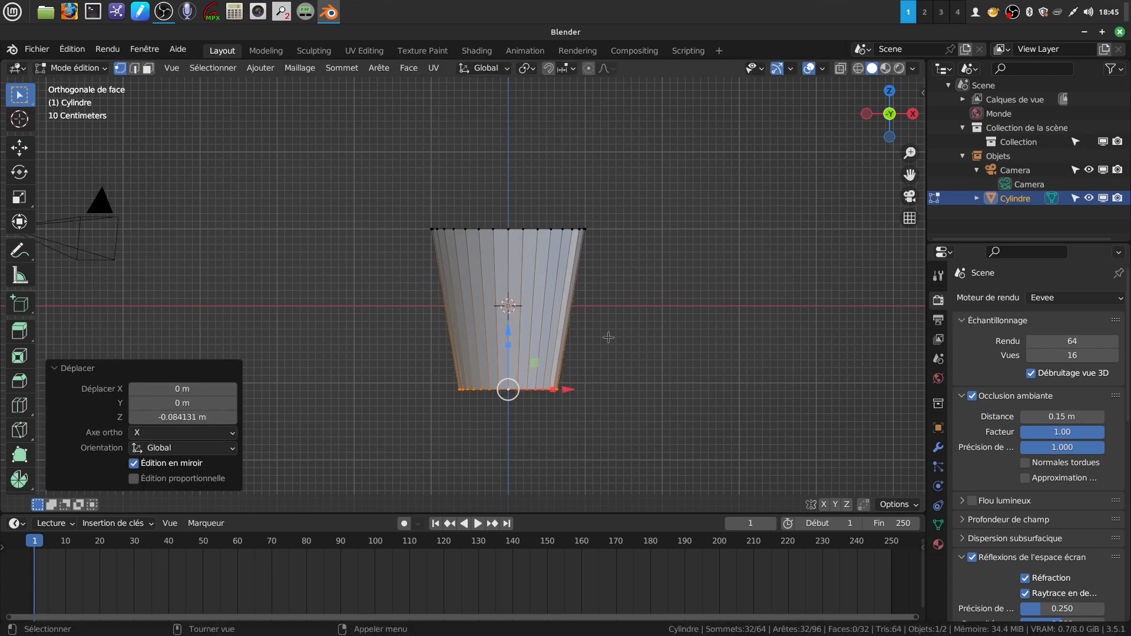
Delete all faces of the tapered cylinder except the four adjacent ones centred at the front
middle_click_drag(622, 349, 560, 338, "shift")
scroll(571, 366, "up", 1)
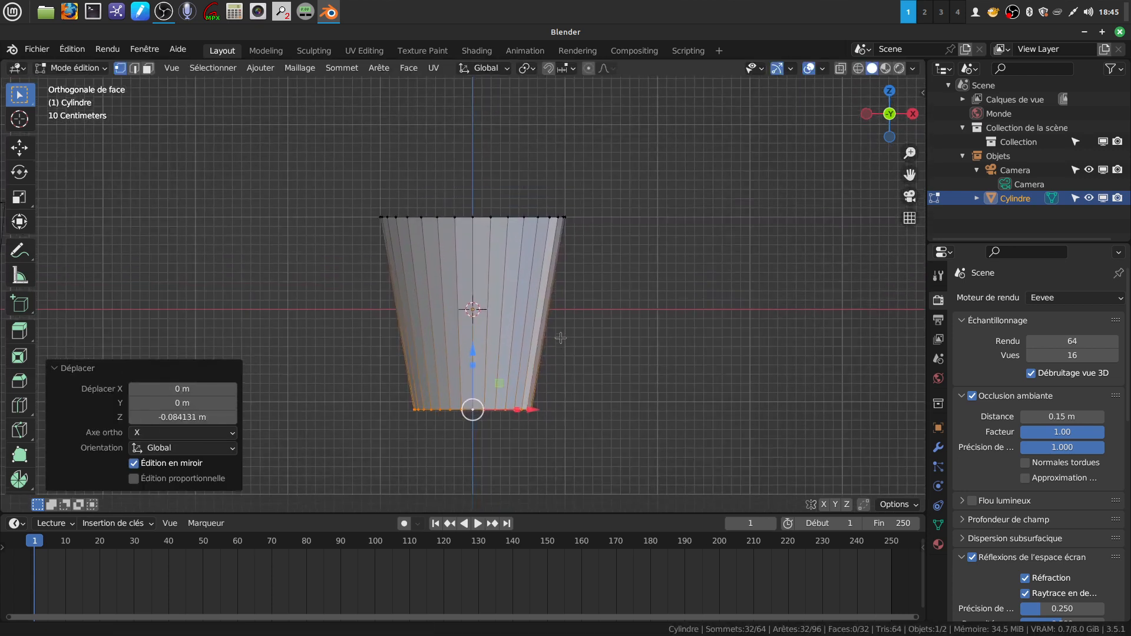
left_click(148, 68)
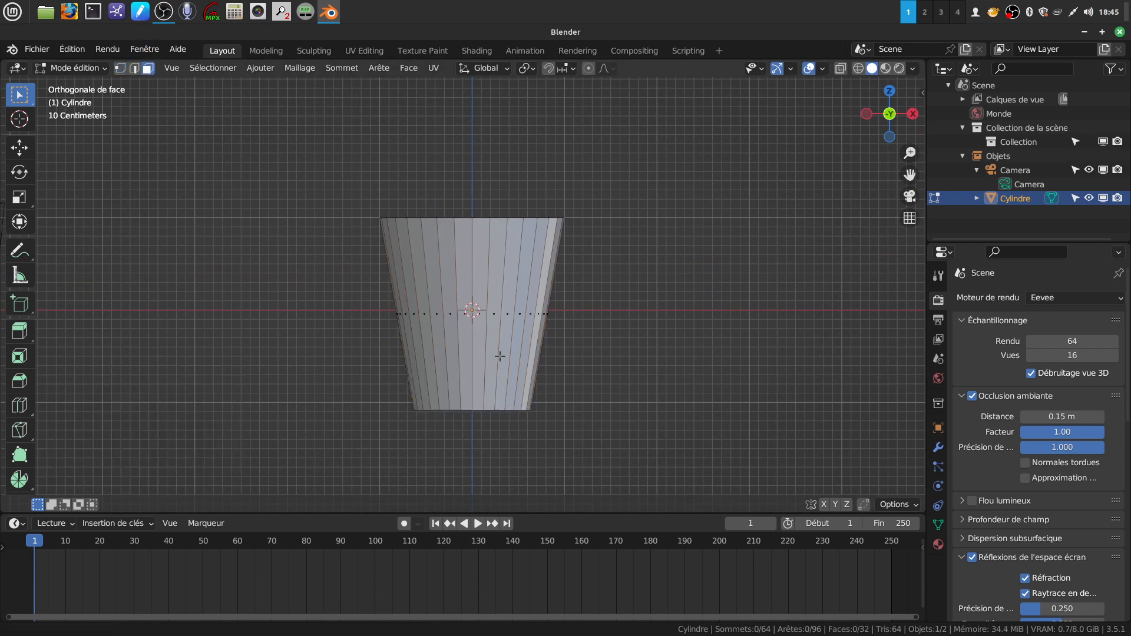
middle_click_drag(405, 309, 416, 301, "shift")
scroll(471, 359, "up", 1)
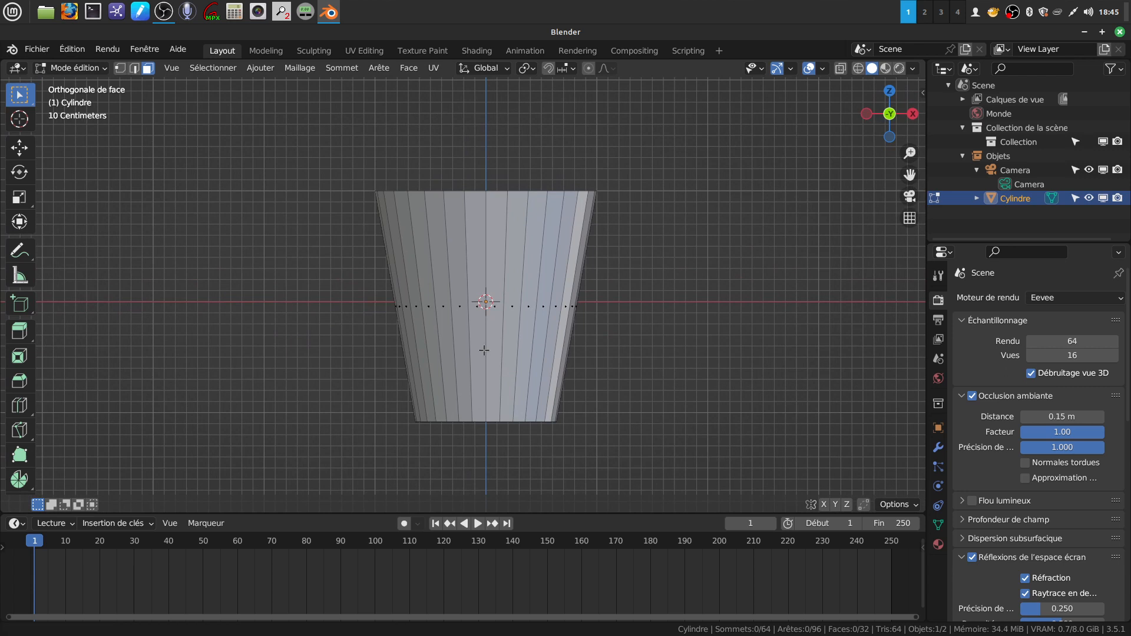
scroll(487, 341, "up", 1)
left_click(464, 381)
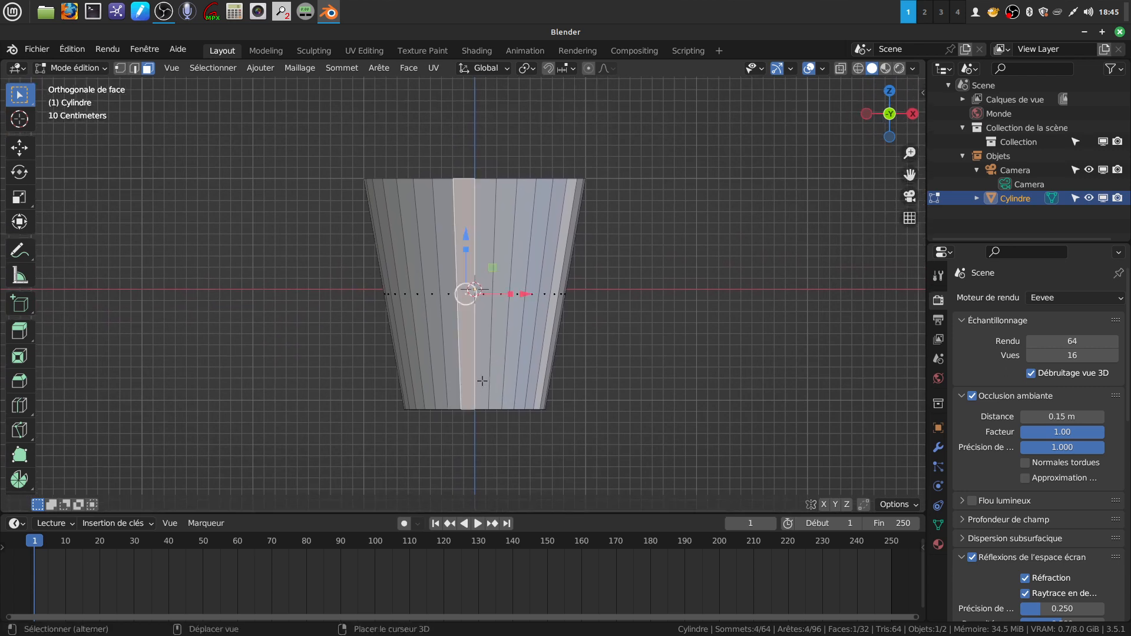
left_click(484, 382, "shift")
left_click(500, 384, "shift")
left_click(452, 389, "shift")
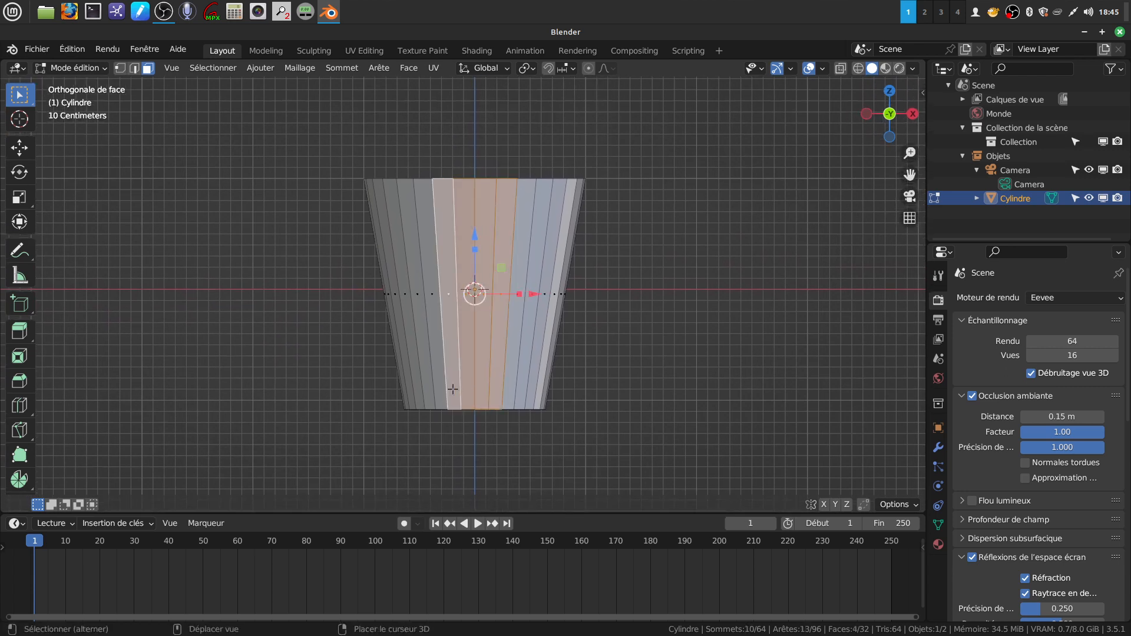
left_click(218, 68)
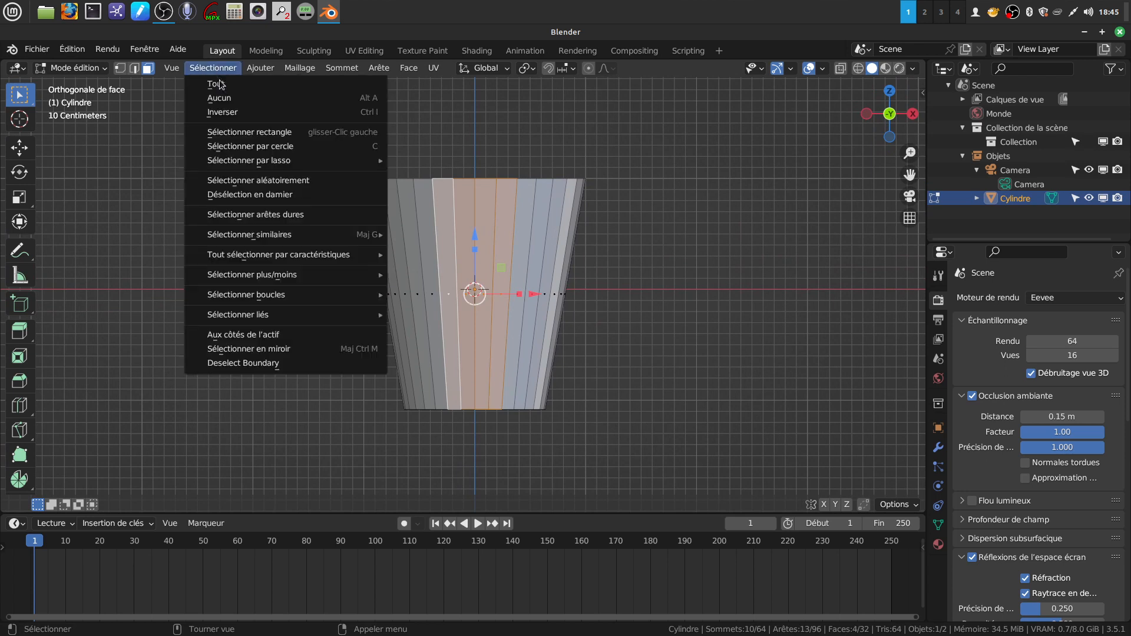
left_click(223, 112)
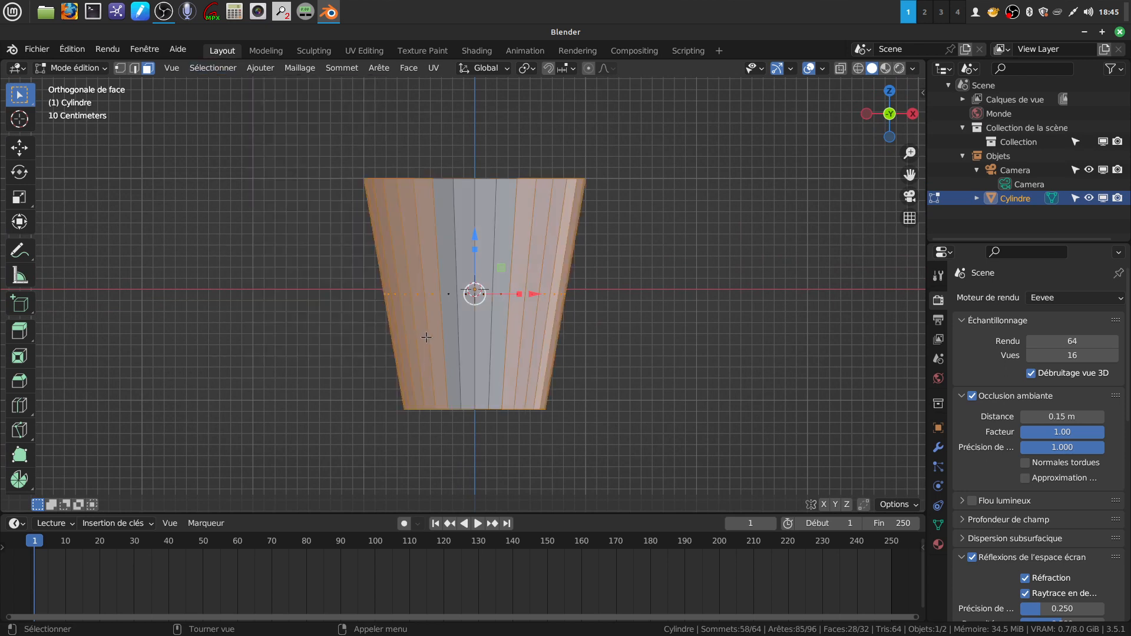
key("x")
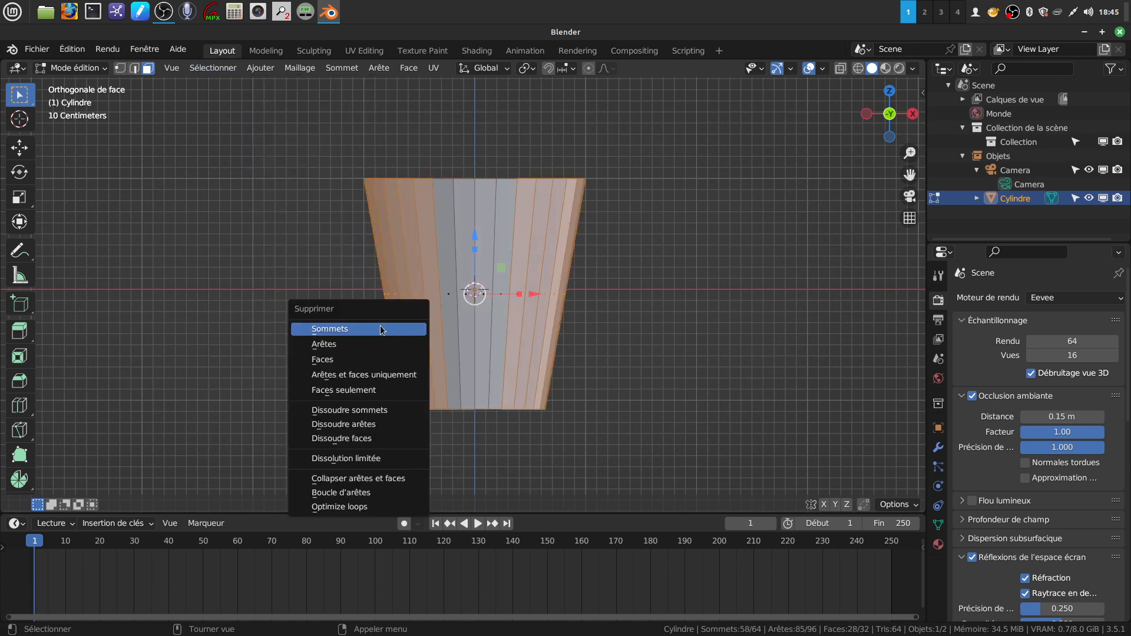
left_click(341, 360)
Add a centred vertical loop cut in each of the two outermost faces of the section
scroll(482, 409, "up", 1)
middle_click_drag(480, 367, 467, 371, "shift")
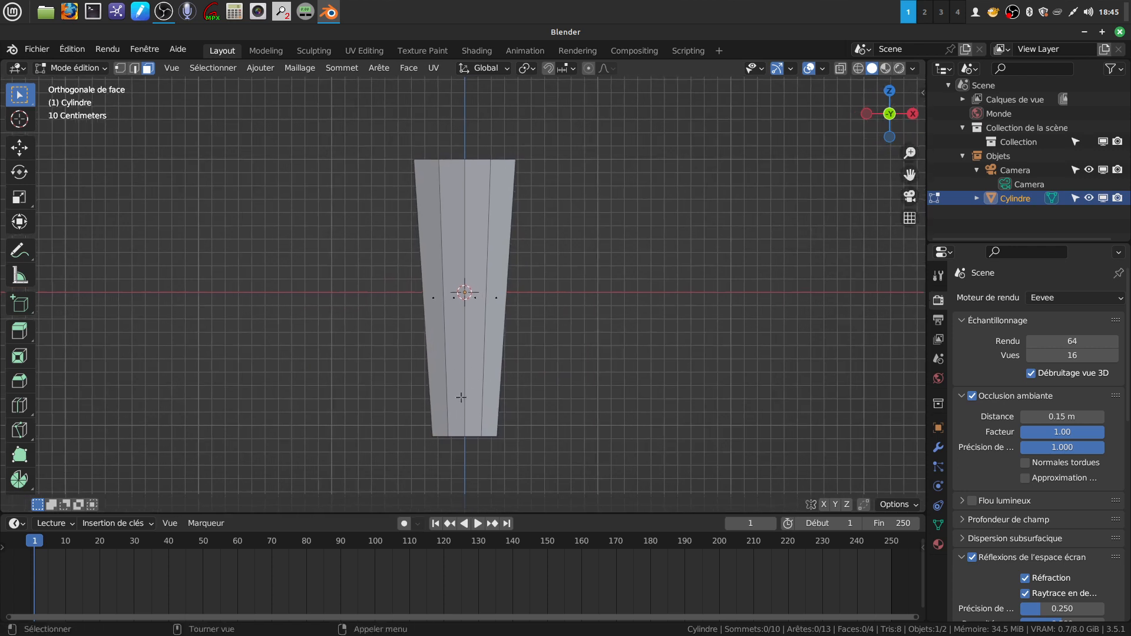
key("ctrl+r")
left_click(438, 433)
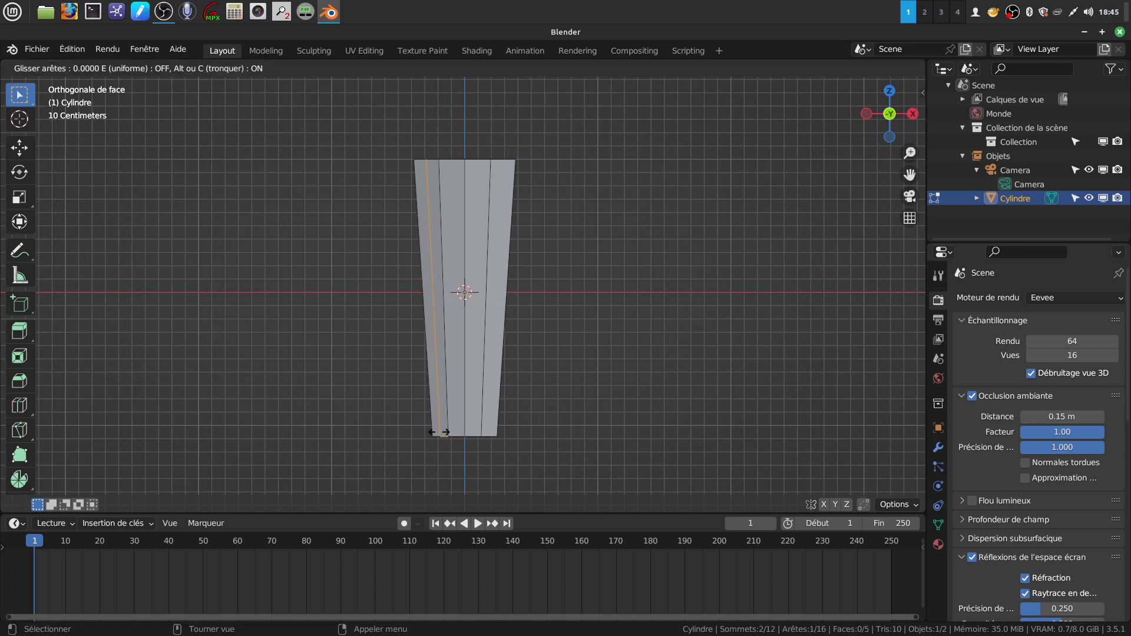
right_click(438, 433)
key("ctrl+r")
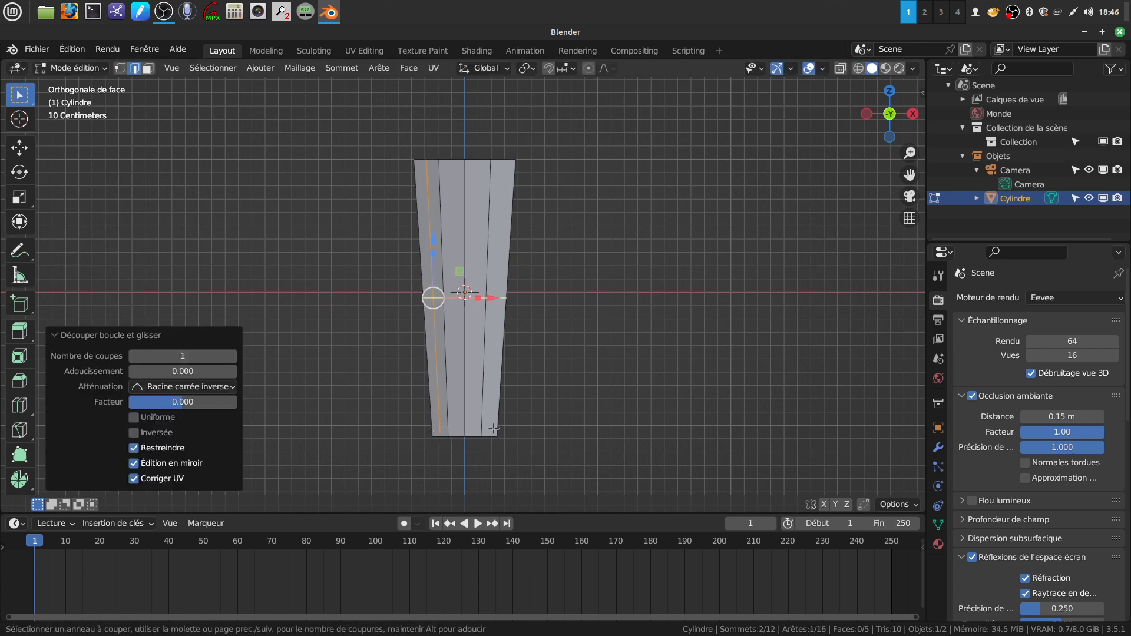
left_click(489, 428)
right_click(488, 428)
Add two horizontal loop cuts, sliding one near the top edge (factor -0.732) and one near the bottom edge (factor 0.724)
key("ctrl+r")
left_click(445, 189)
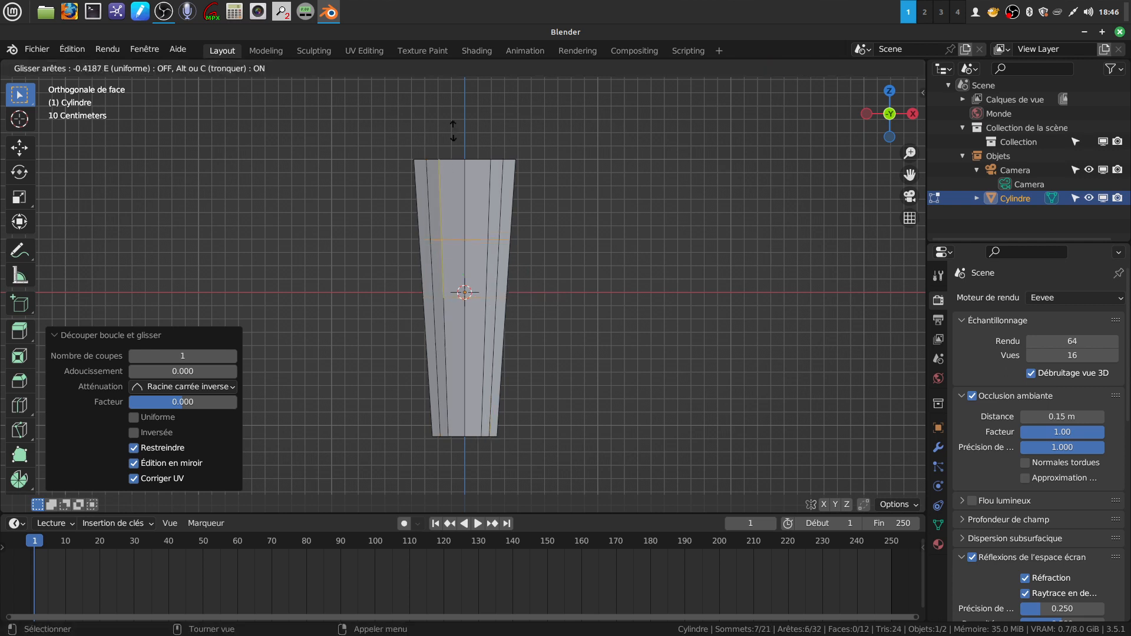
left_click(455, 88)
key("ctrl")
key("ctrl+r")
left_click(454, 379)
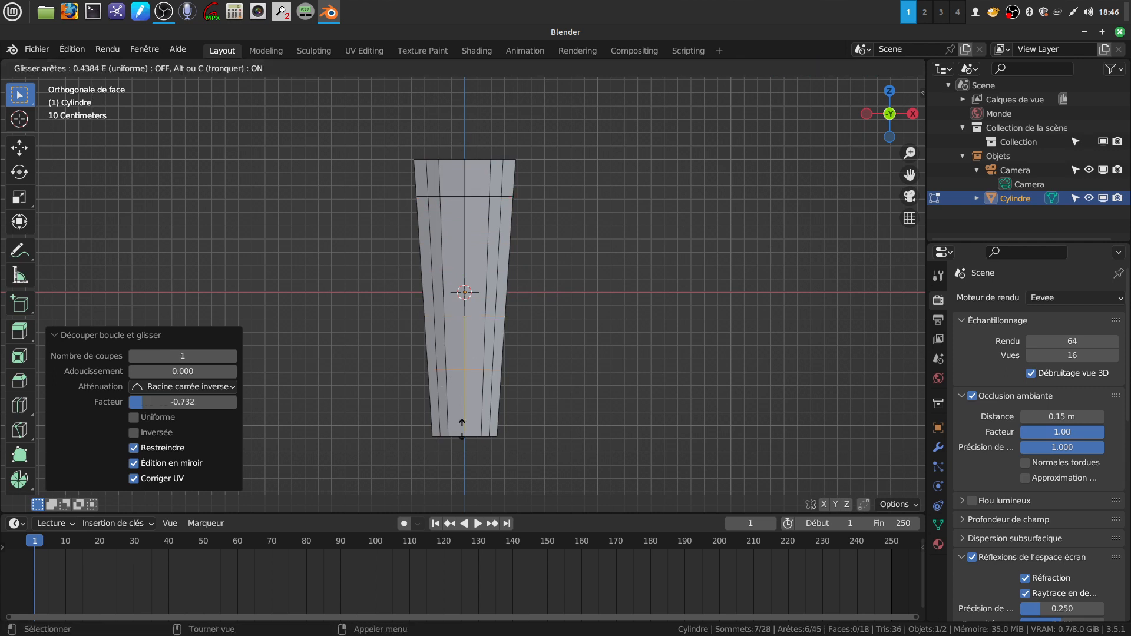
left_click(455, 464)
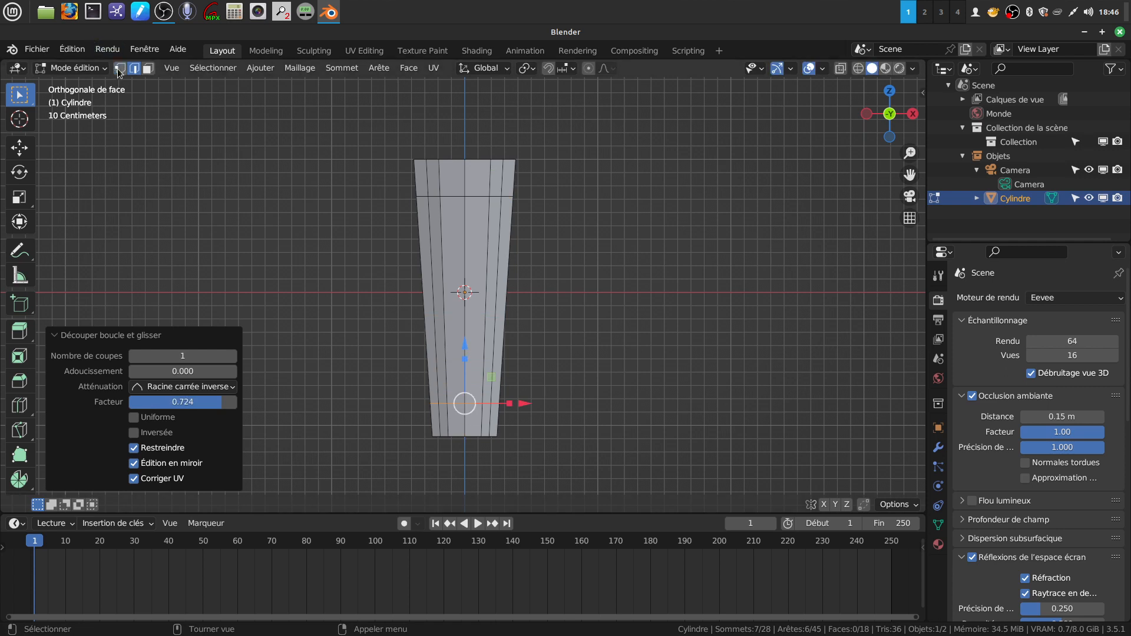
Slide the upper horizontal cut's two vertices on the added vertical cuts downward by a factor of 0.122
scroll(571, 334, "up", 2)
middle_click_drag(528, 275, 505, 245, "shift")
scroll(506, 265, "down", 2)
left_click(421, 198)
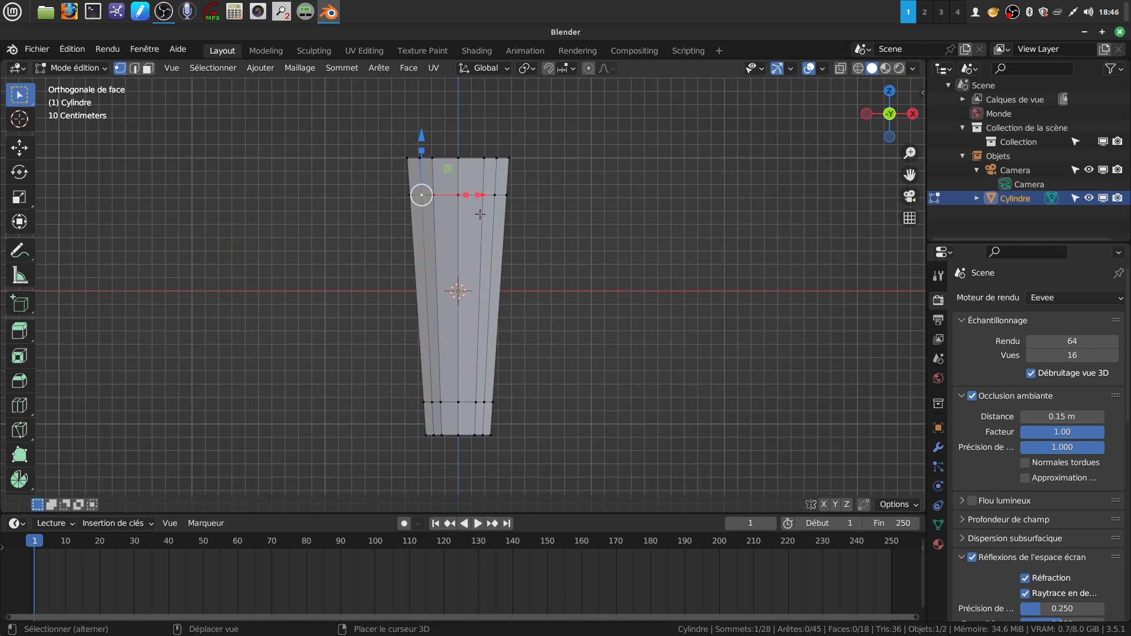
left_click(497, 195, "shift")
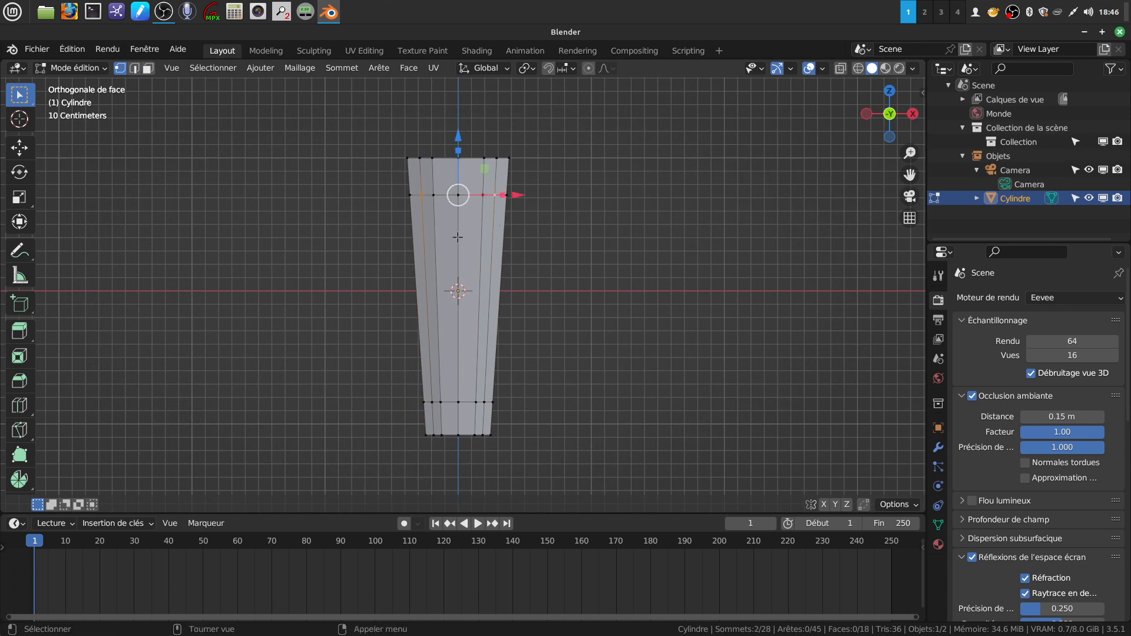
key("shift+v")
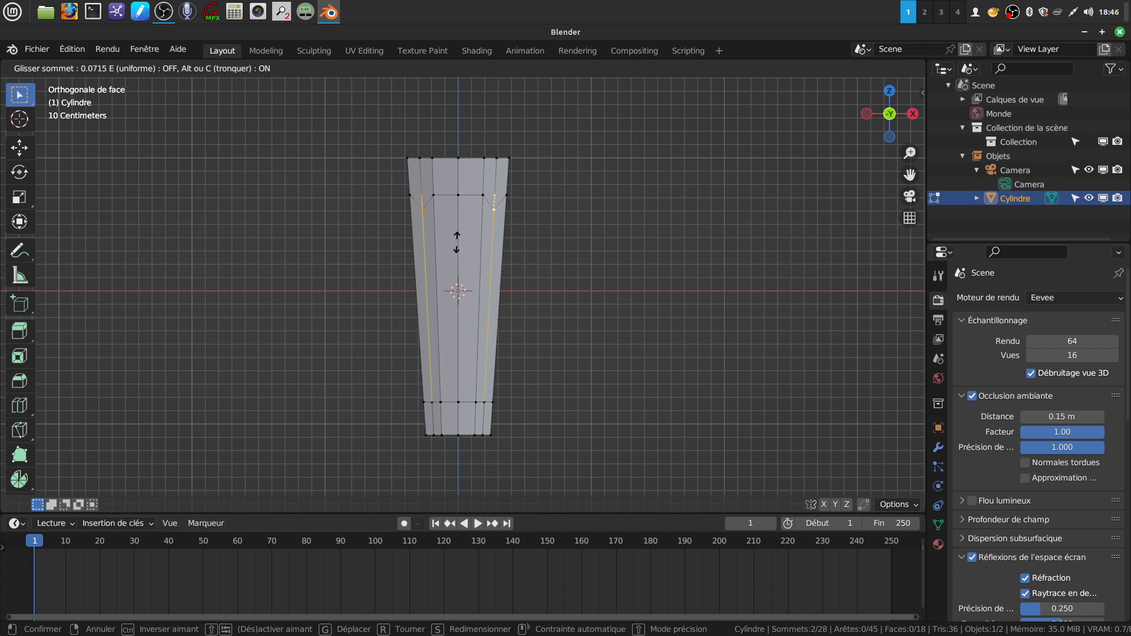
left_click(458, 240)
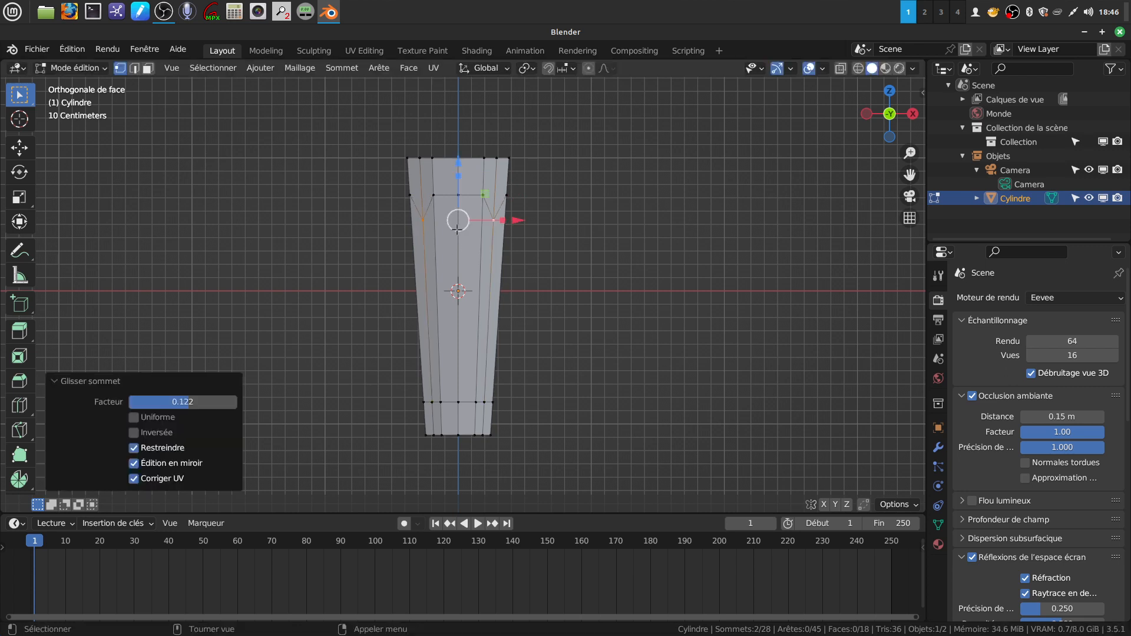
Hide the gizmos and slide the two upper vertices flanking the centre one downward by a factor of 0.040 to form an arch
left_click(435, 194)
left_click(777, 68)
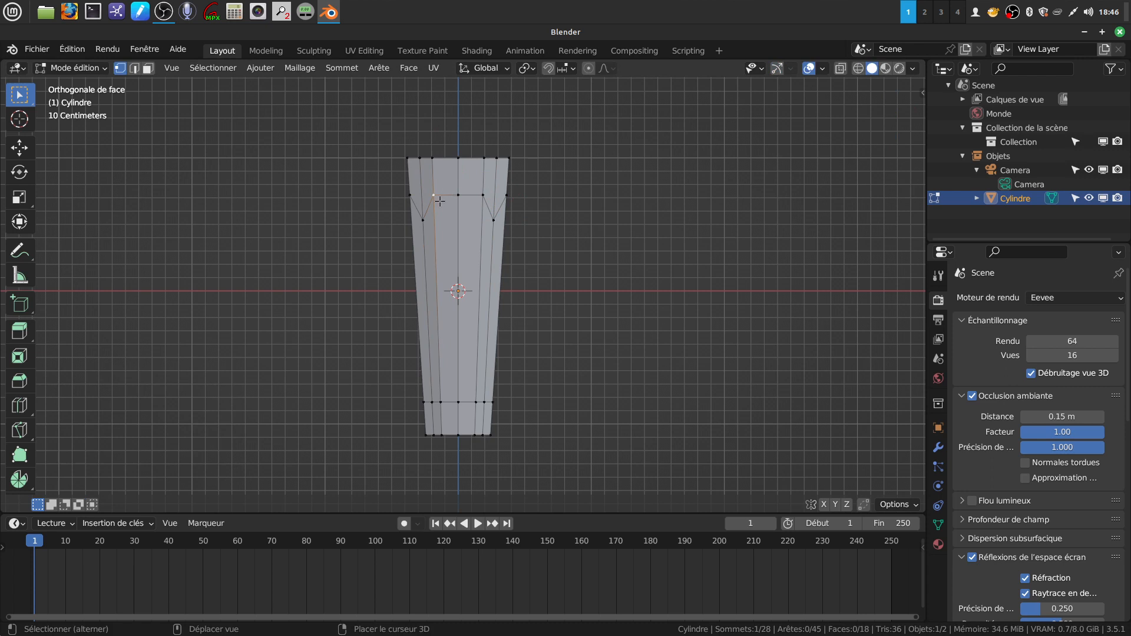
left_click(481, 192, "shift")
key("shift+v")
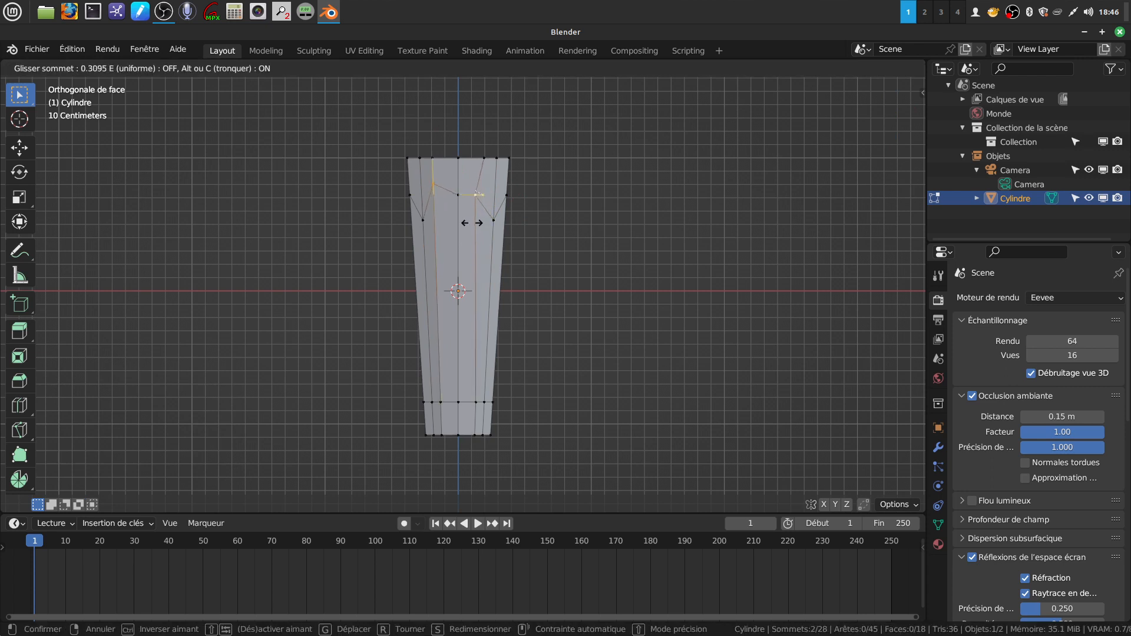
right_click(455, 222)
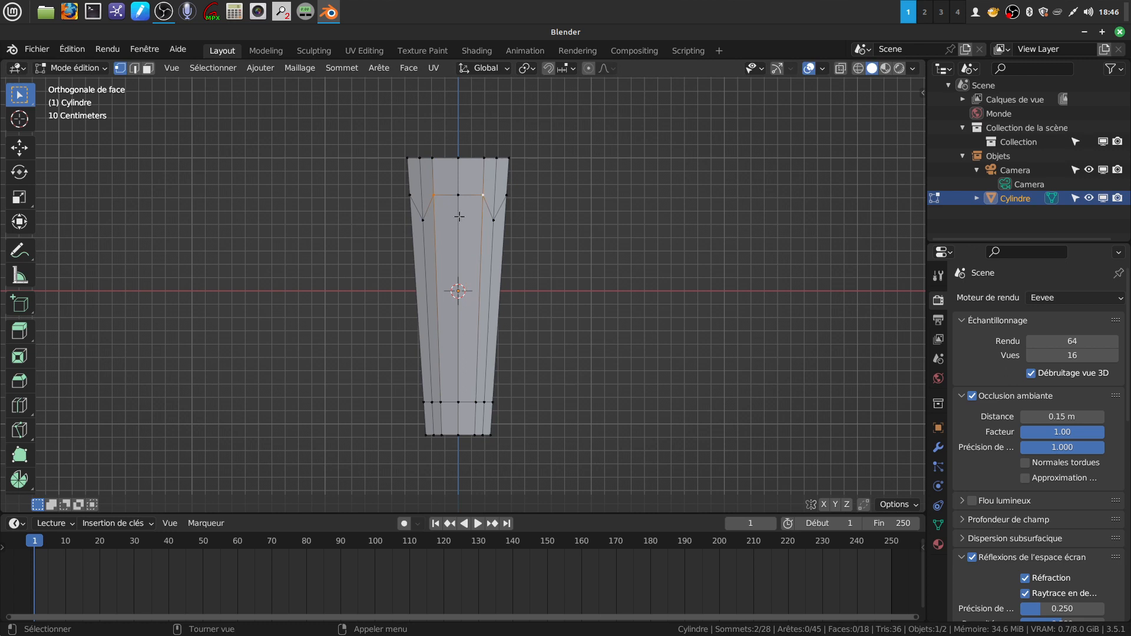
key("shift+v")
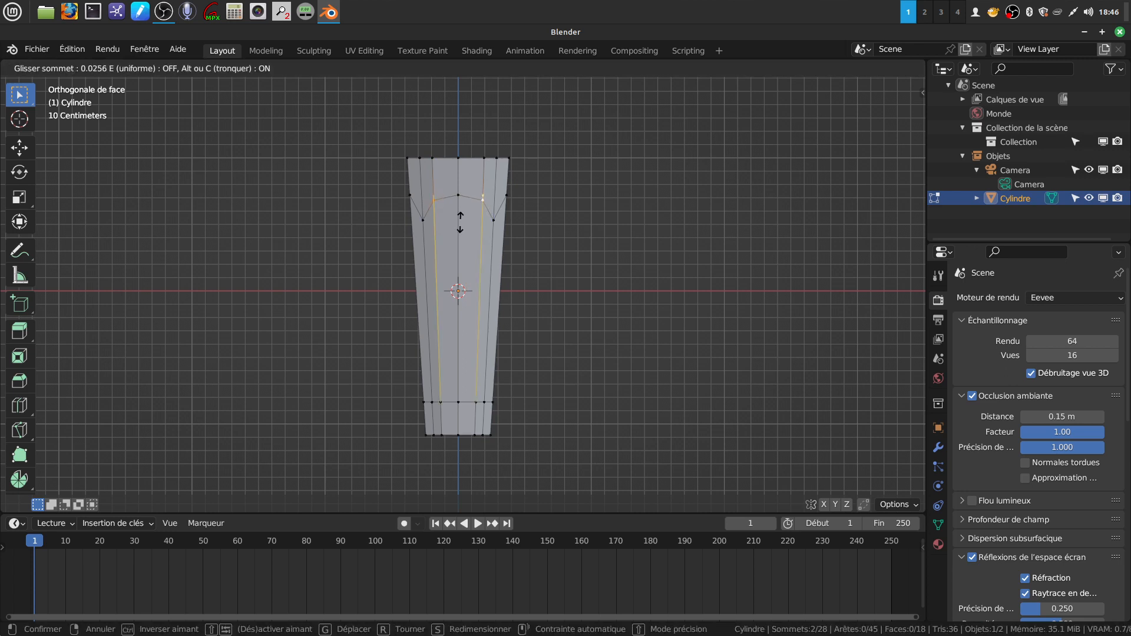
left_click(460, 224)
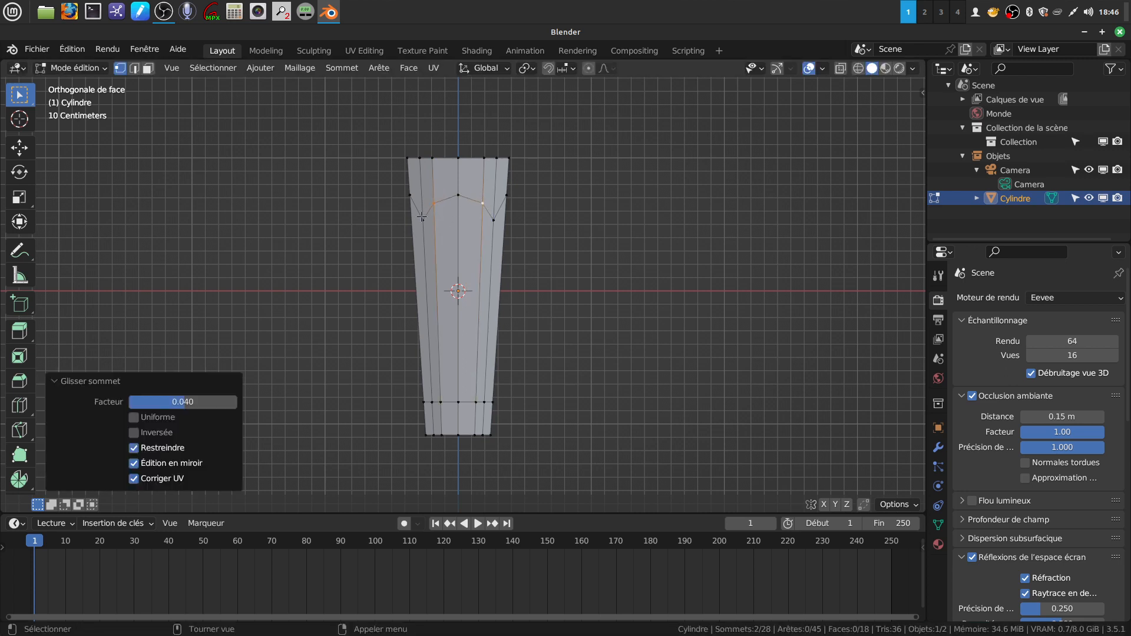
Mirror the arch on the lower horizontal cut by sliding its outer vertex pair upward, then its inner pair by a factor of 0.036
left_click(432, 403)
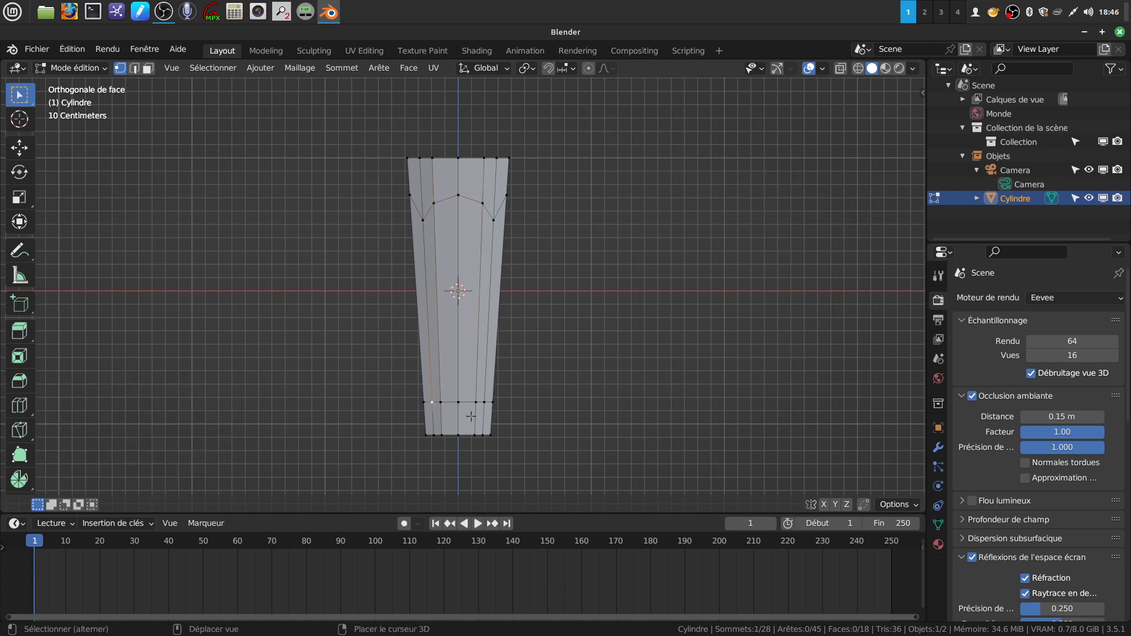
left_click(483, 402, "shift")
key("shift+v")
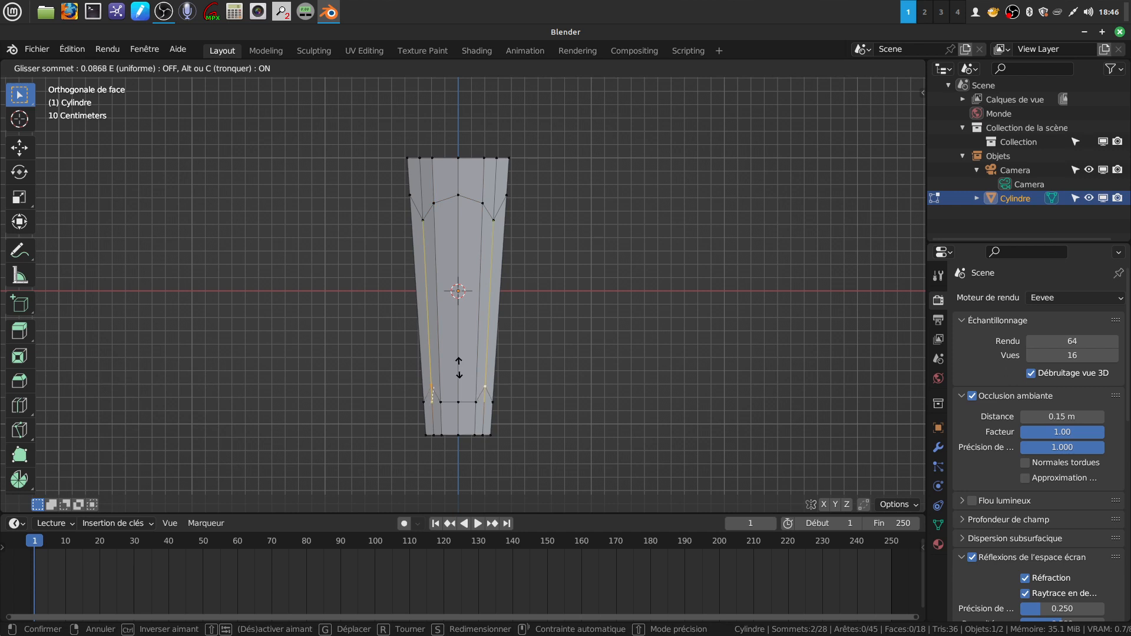
left_click(459, 364)
key("ctrl+z")
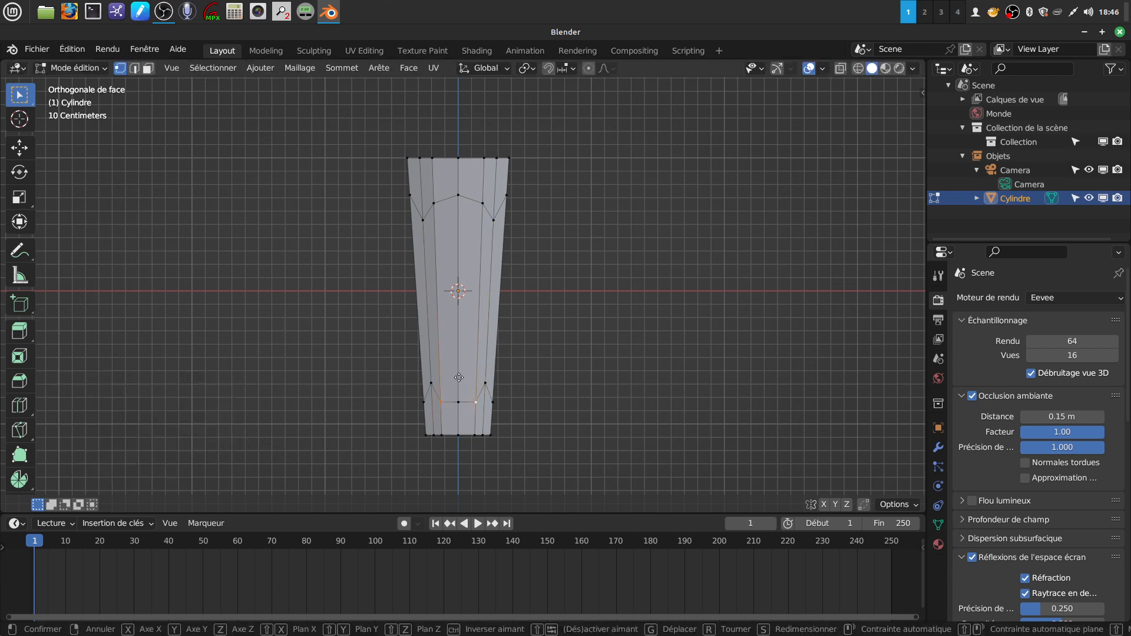
key("shift+v")
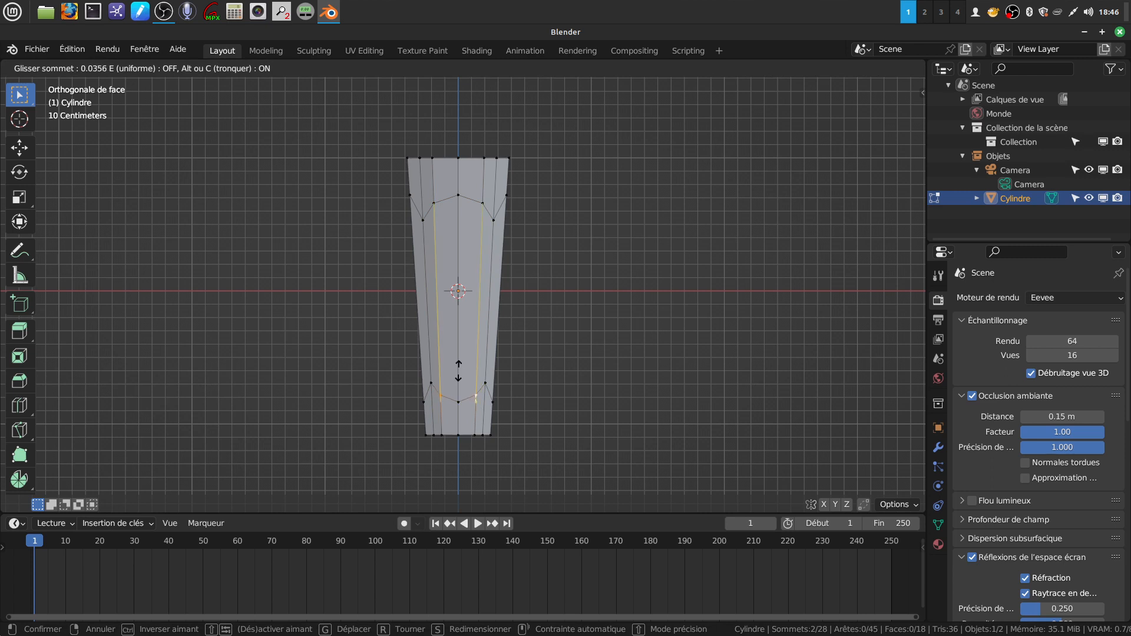
left_click(460, 370)
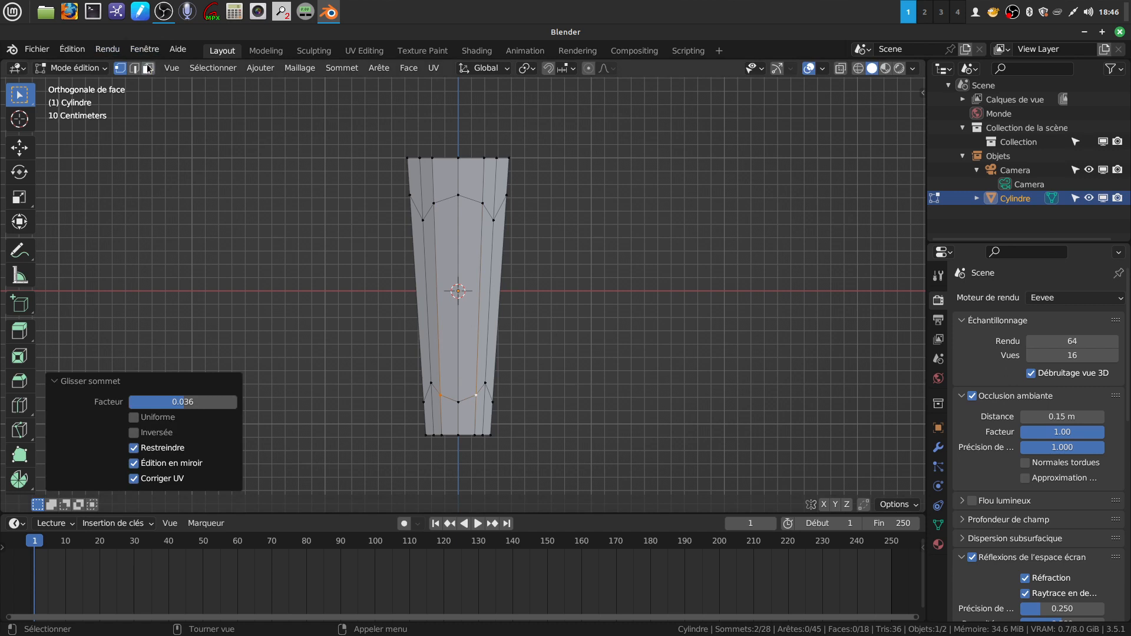
Select the four faces inside the arched outline and set the transform orientation to Normale
key("3")
middle_click_drag(547, 256, 477, 108)
middle_click_drag(489, 199, 488, 289)
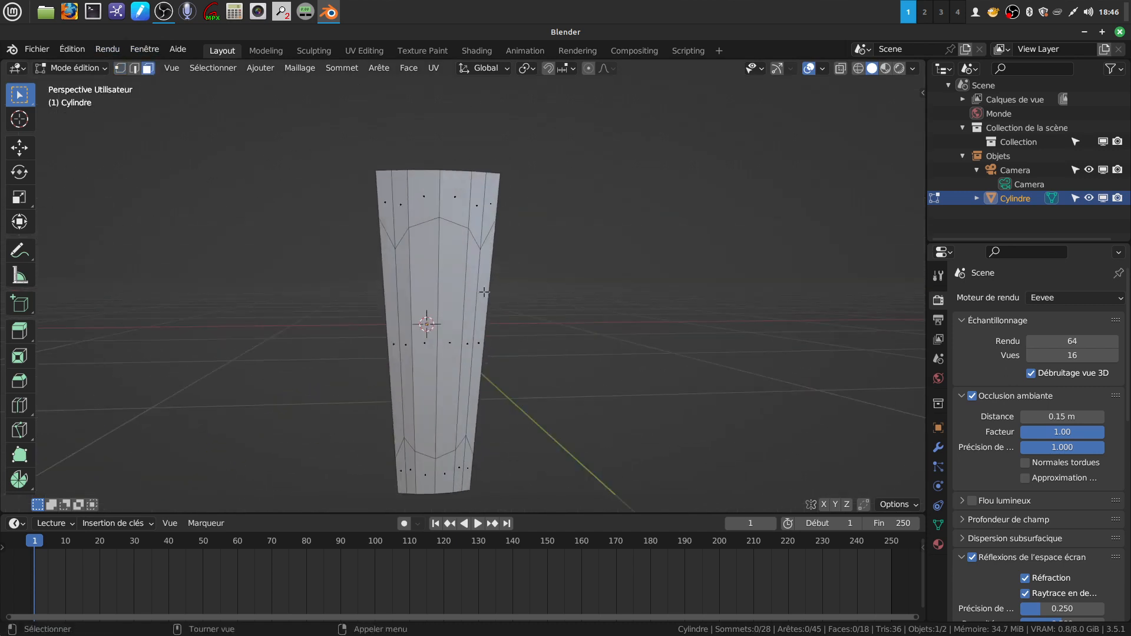
left_click(407, 283)
left_click(433, 278, "shift")
left_click(454, 275, "shift")
left_click(473, 284, "shift")
middle_click_drag(514, 306, 536, 259)
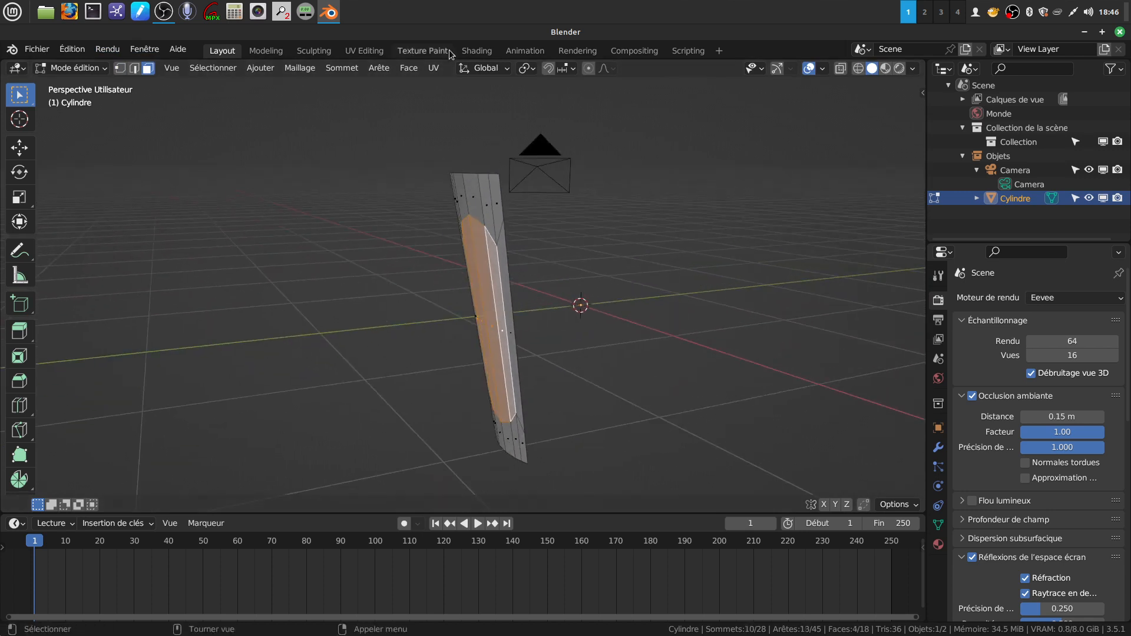
left_click(500, 69)
left_click(459, 142)
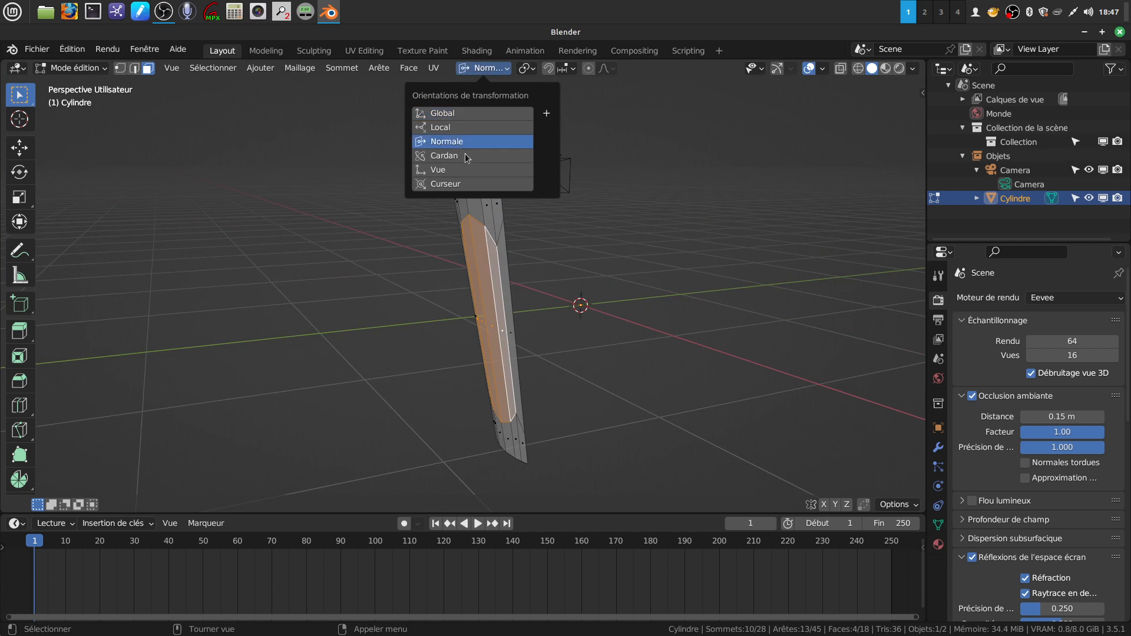
Show the gizmos again, extrude the four panel faces in place and move them -0.0375 m along their normal Z axis
middle_click_drag(529, 335, 560, 327)
left_click(777, 68)
middle_click_drag(527, 234, 449, 386)
key("e")
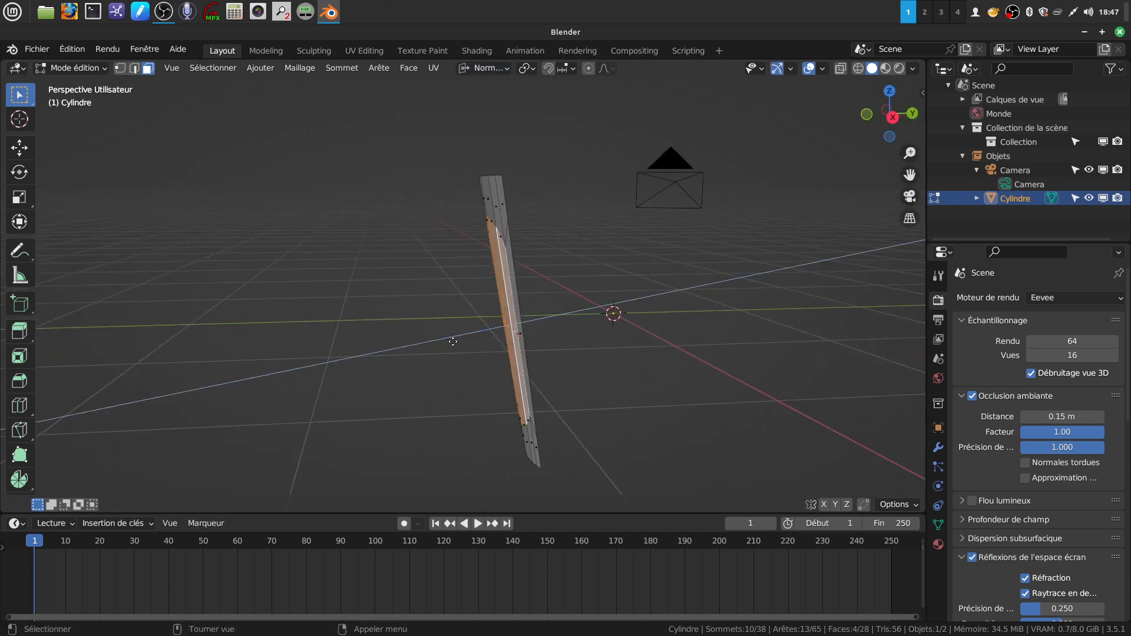
key("Escape")
left_click_drag(452, 338, 456, 333)
middle_click_drag(651, 362, 600, 374)
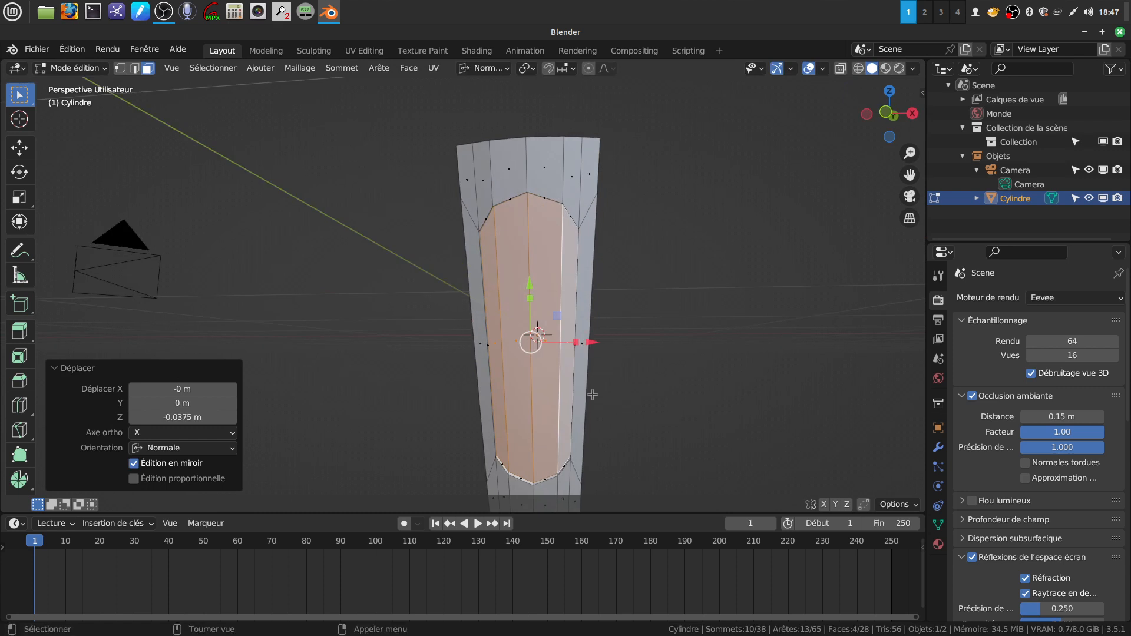
In front view, scale the recessed faces uniformly to 0.929, then to 0.837 along their normal X axis
key("KP_1")
key("s")
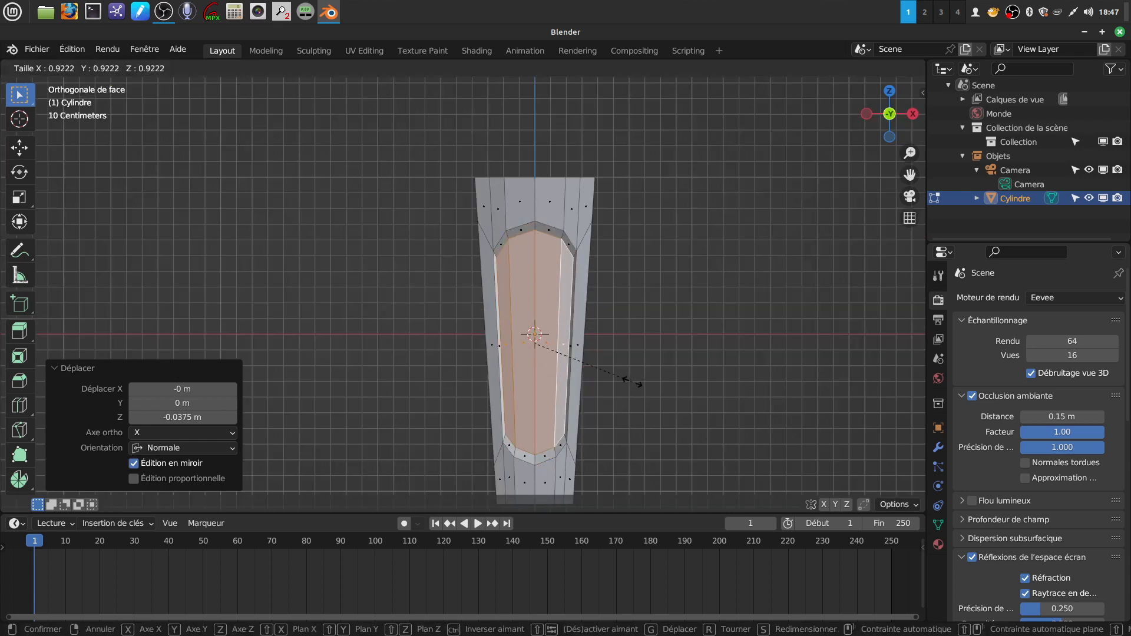
left_click(634, 380)
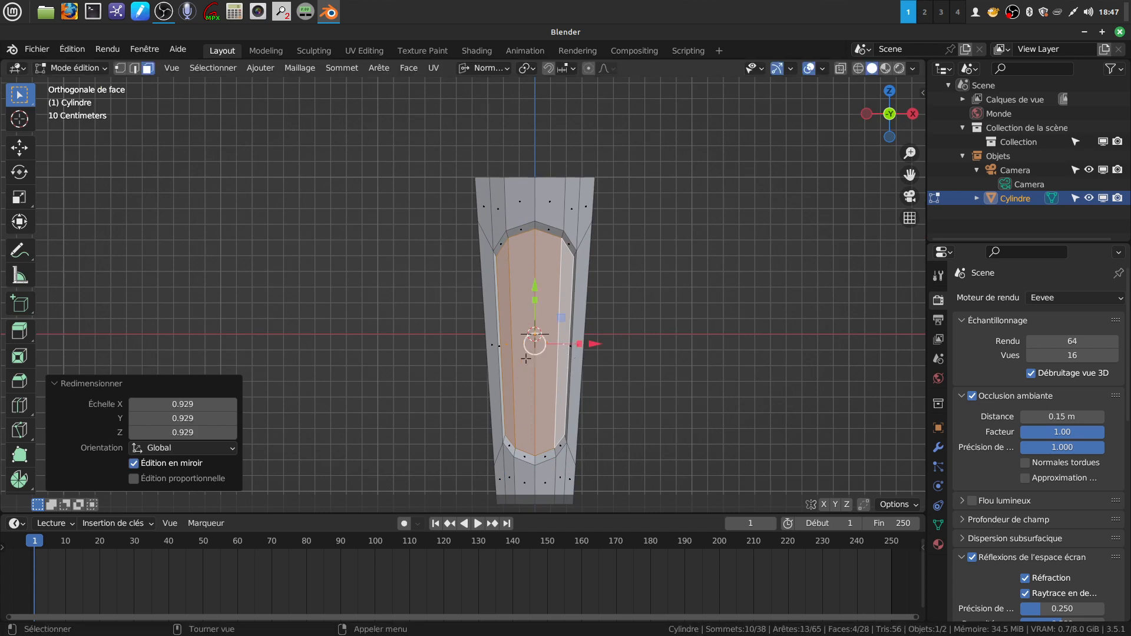
key("alt+s")
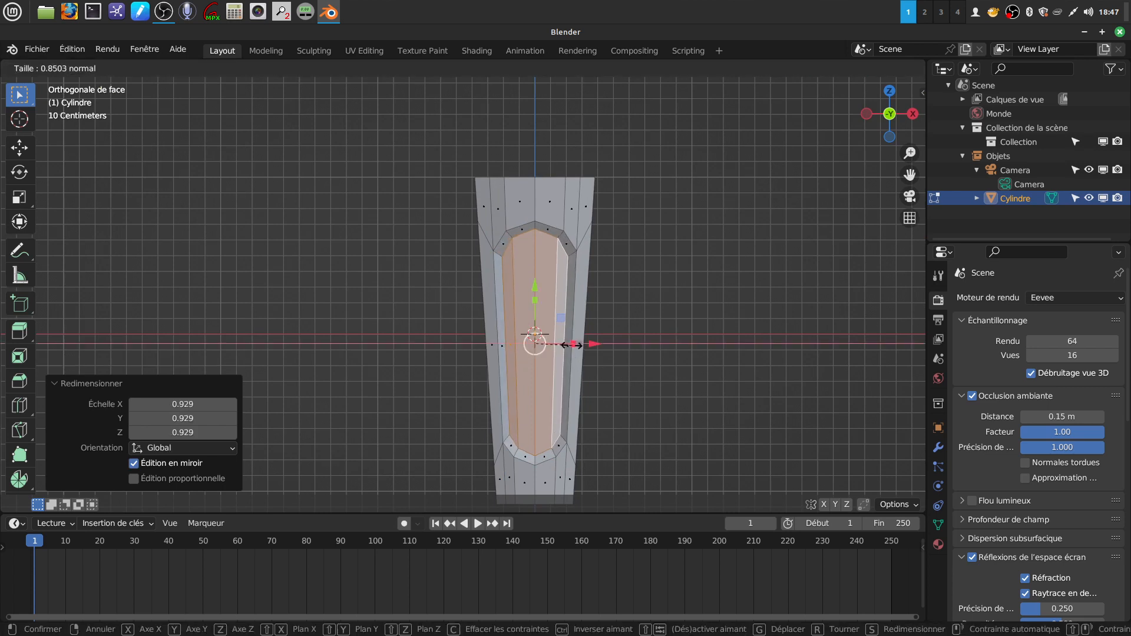
left_click(570, 344)
Bevel only the perimeter edges of the recessed panel floor with a width of 0.0209 m and 2 segments
scroll(619, 356, "up", 3)
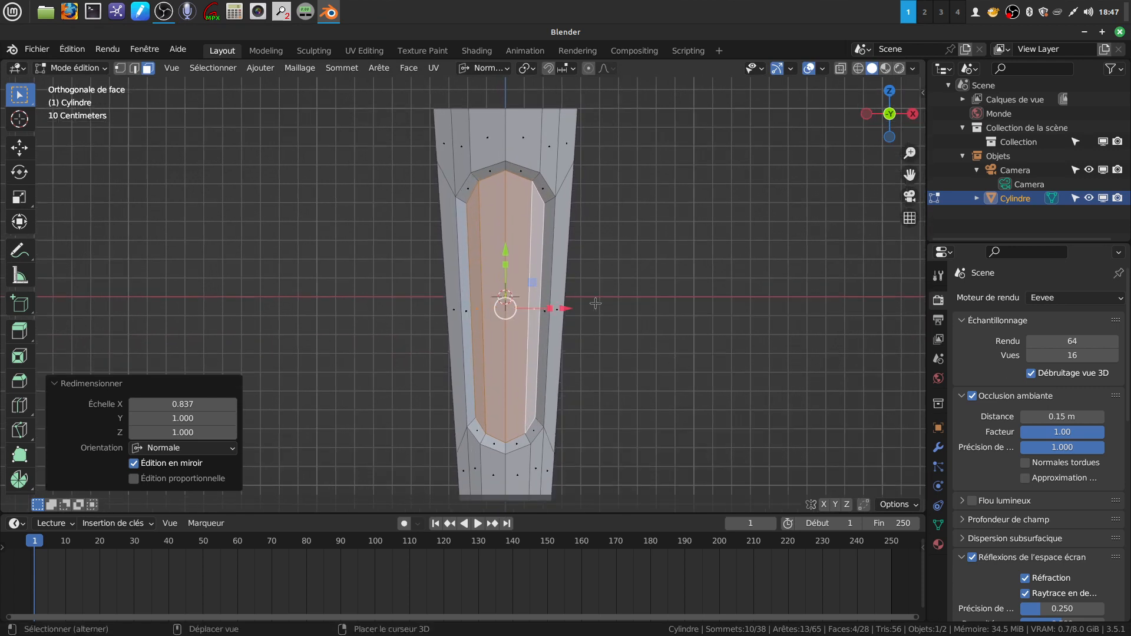
middle_click_drag(609, 310, 606, 337, "shift")
left_click(133, 70)
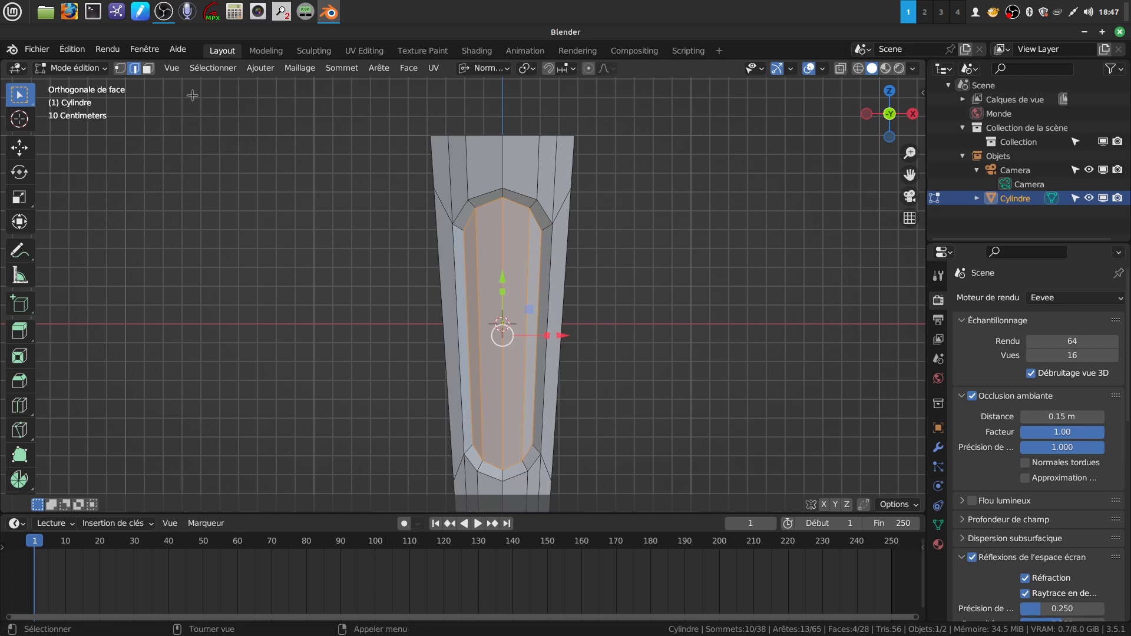
left_click(477, 253, "shift")
left_click(506, 255, "shift")
left_click(523, 255, "shift")
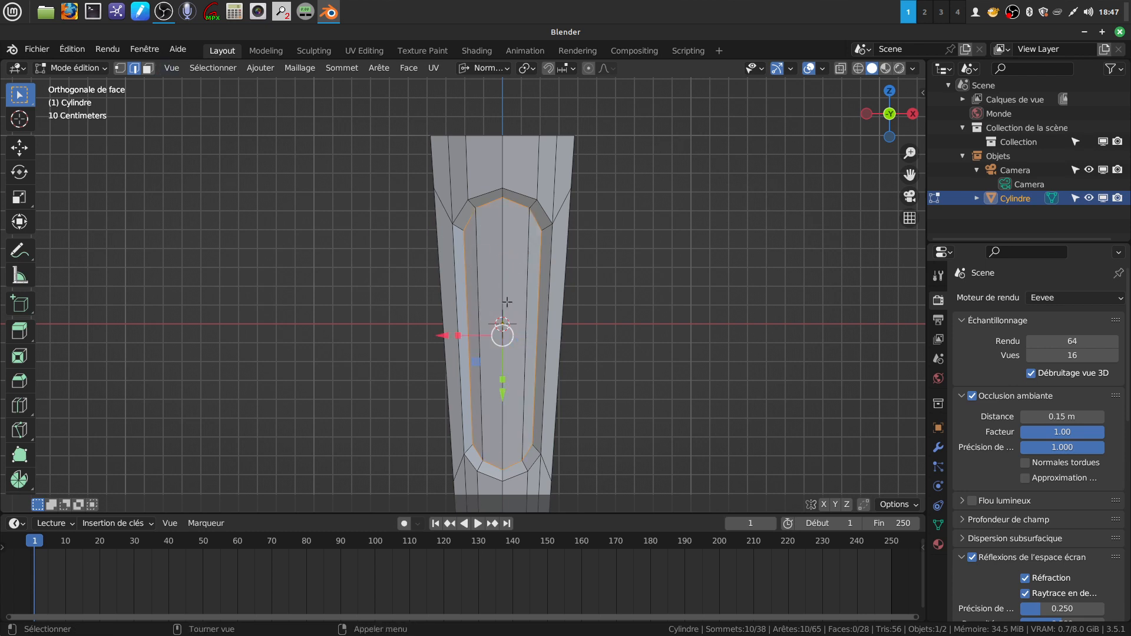
key("ctrl+b")
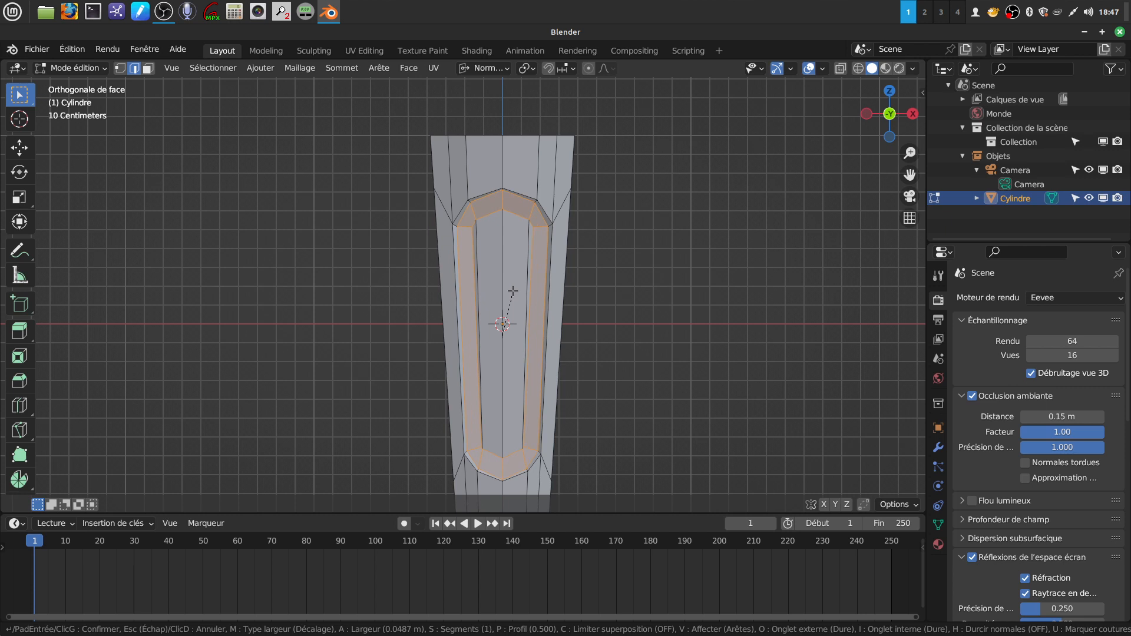
scroll(513, 291, "up", 1)
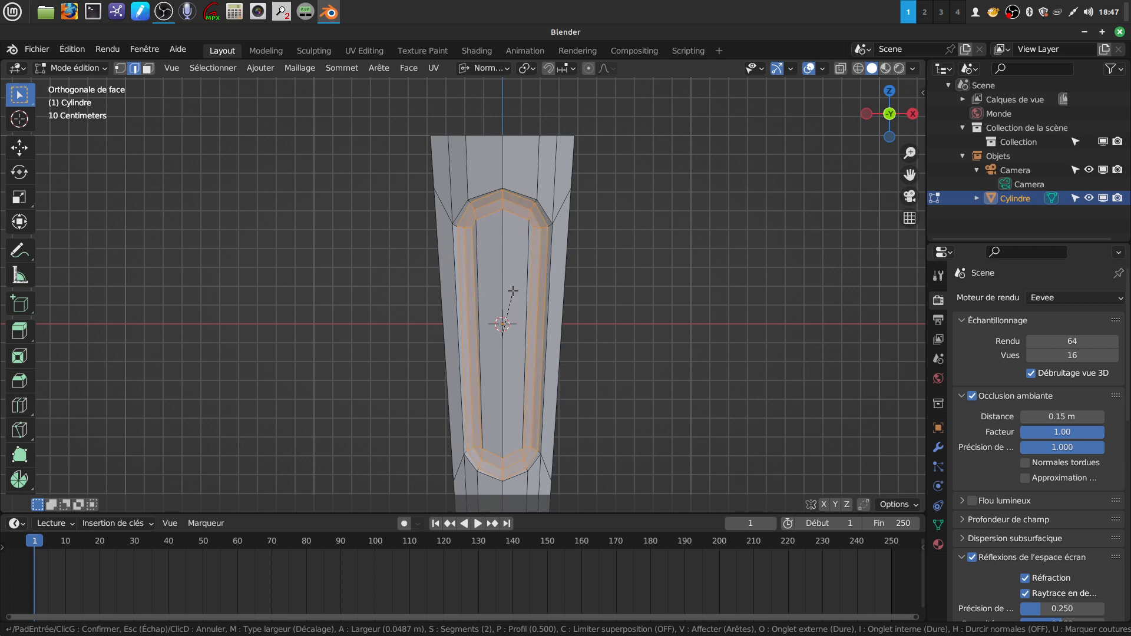
left_click(510, 295)
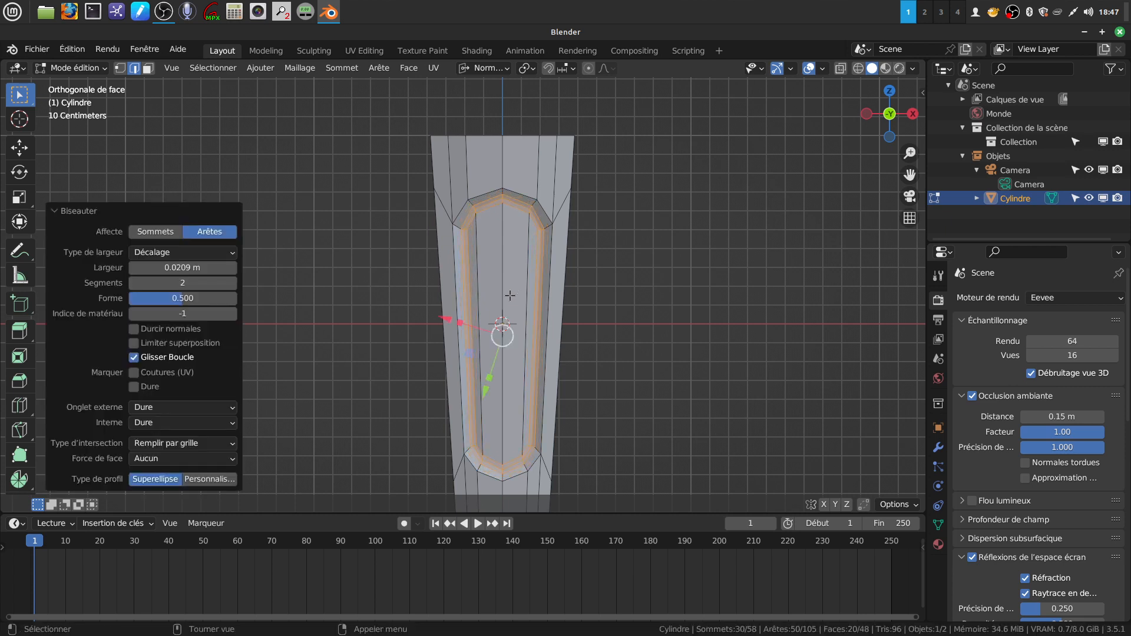
Select the full outer edge loop around the arched recess and bevel it with a width of 0.0196 m and 2 segments
left_click(459, 207, "alt")
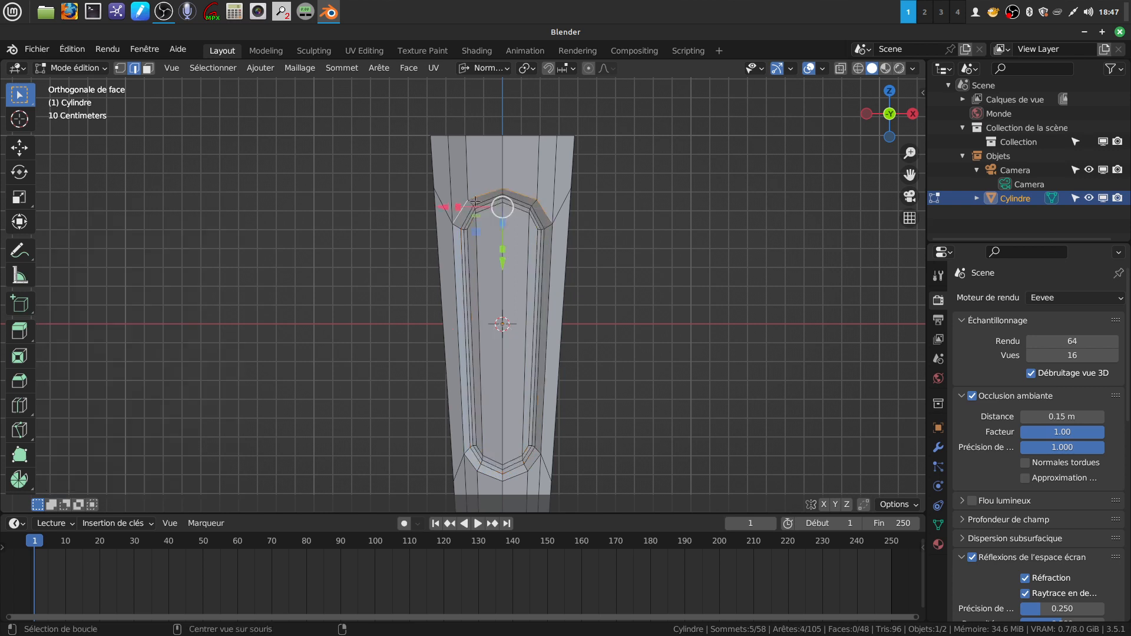
left_click(539, 325, "alt+shift")
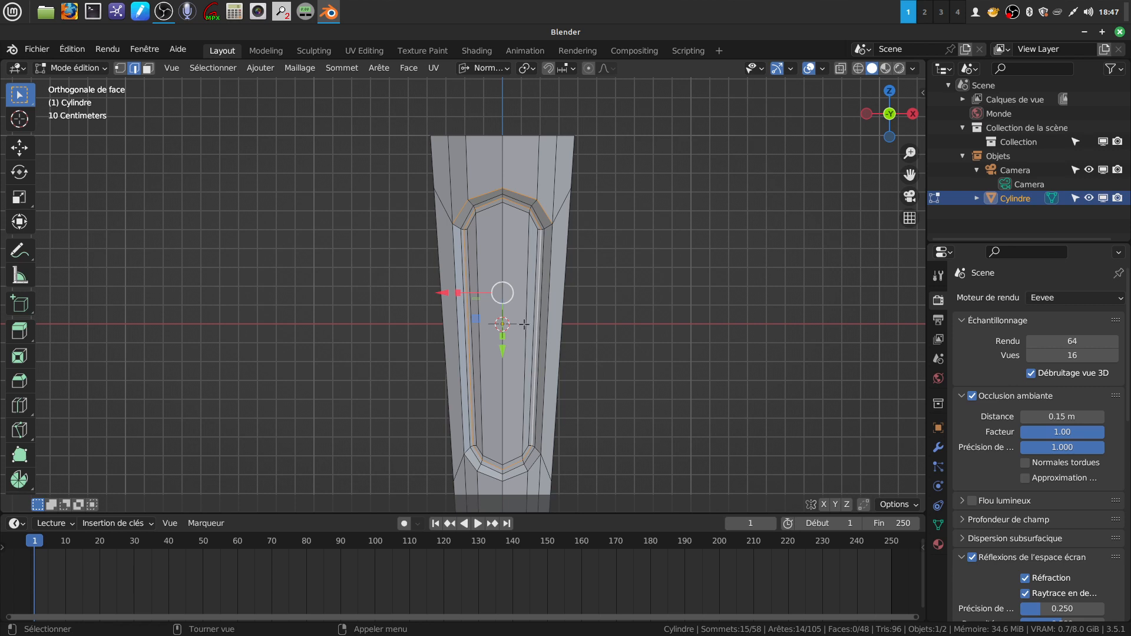
key("ctrl+z")
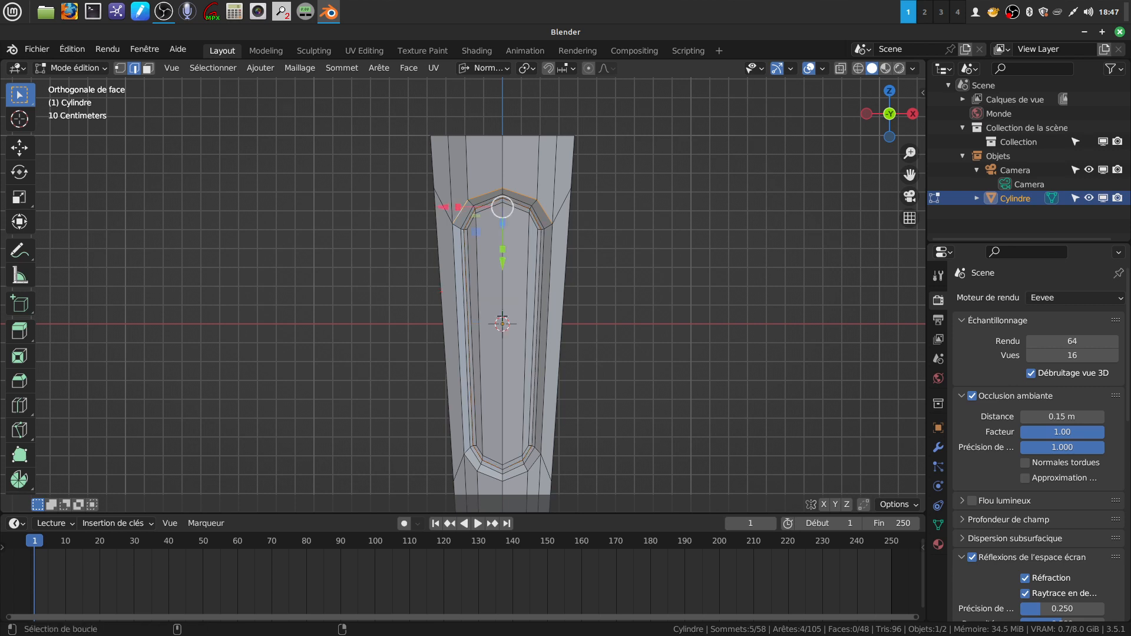
left_click(546, 314, "alt+shift")
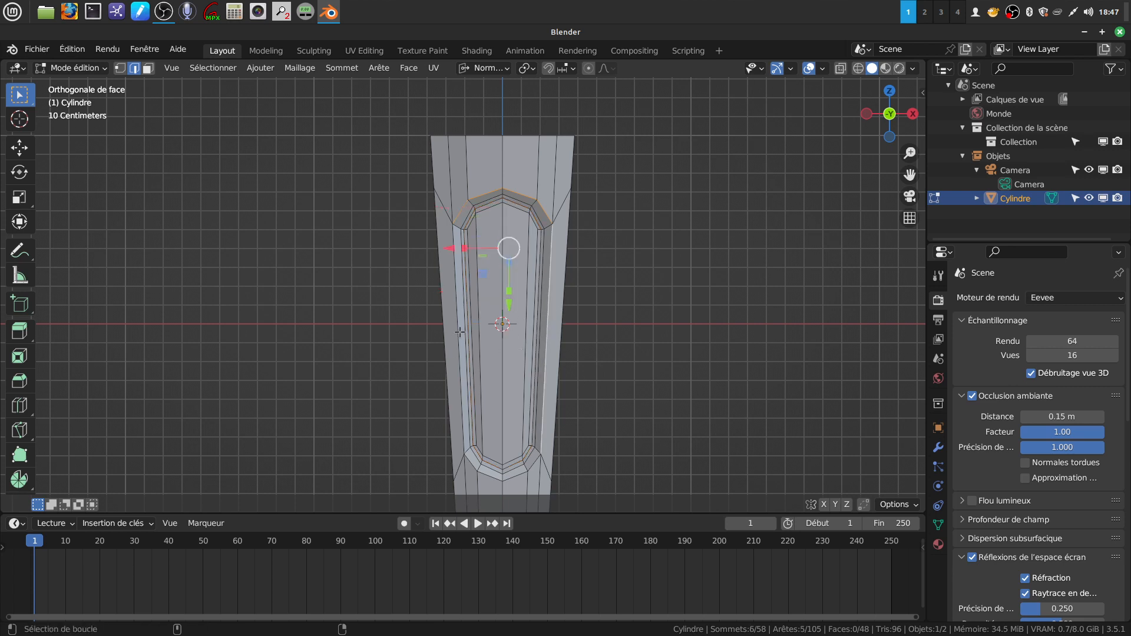
left_click(459, 404, "alt+shift")
left_click(476, 466, "alt+shift")
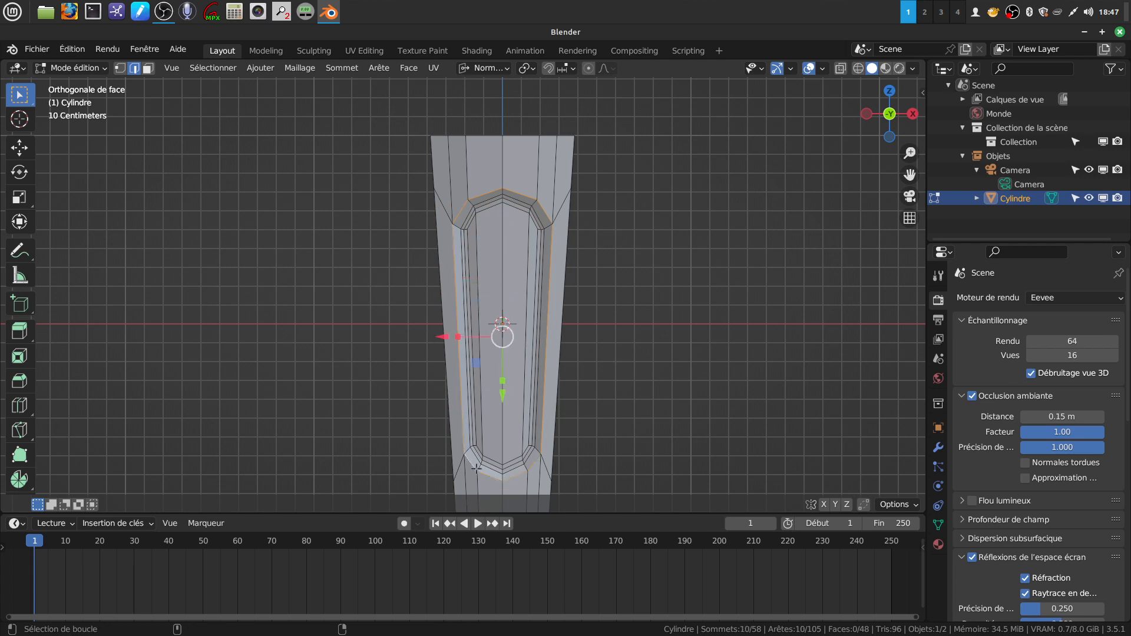
key("ctrl+b")
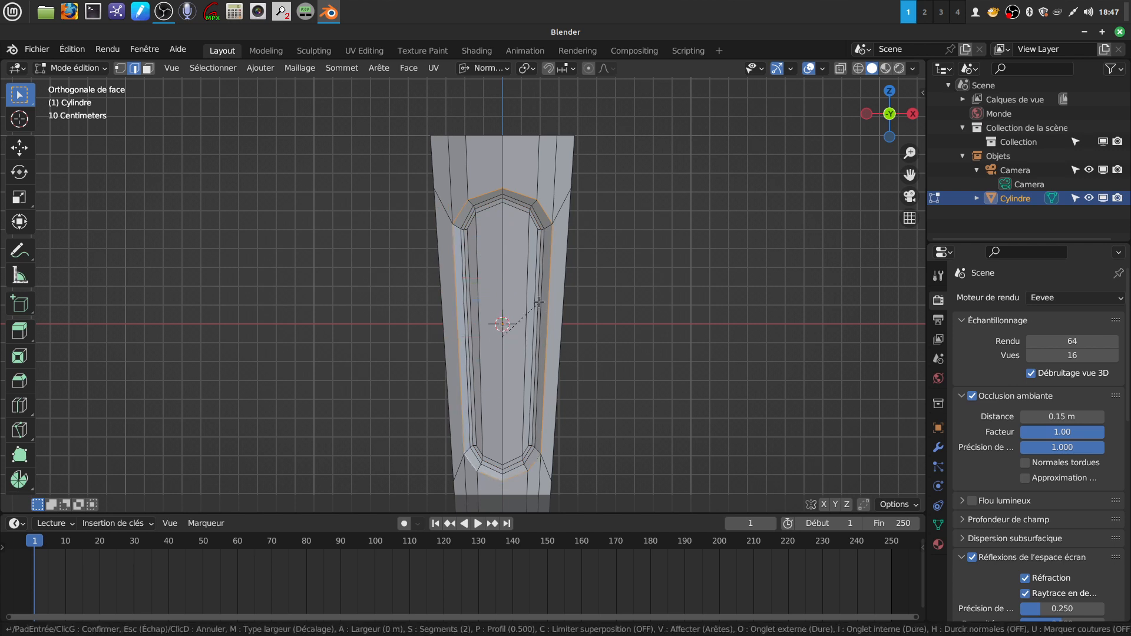
left_click(542, 299)
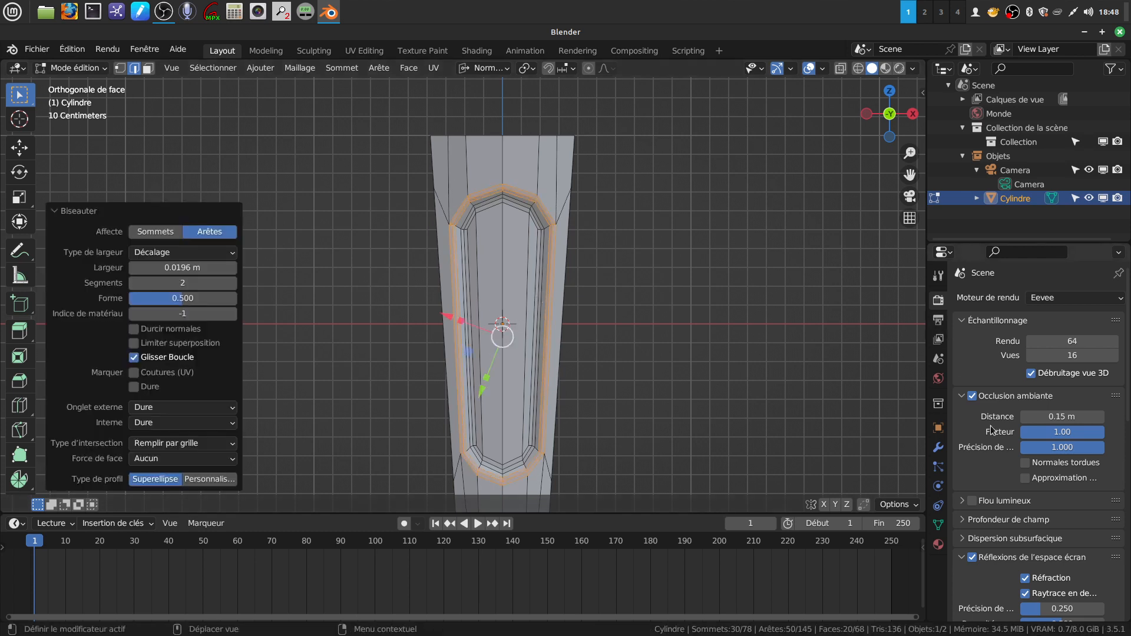
In Object Mode, add a Subdivision Surface modifier to the section and apply smooth shading
left_click(939, 447)
key("Tab")
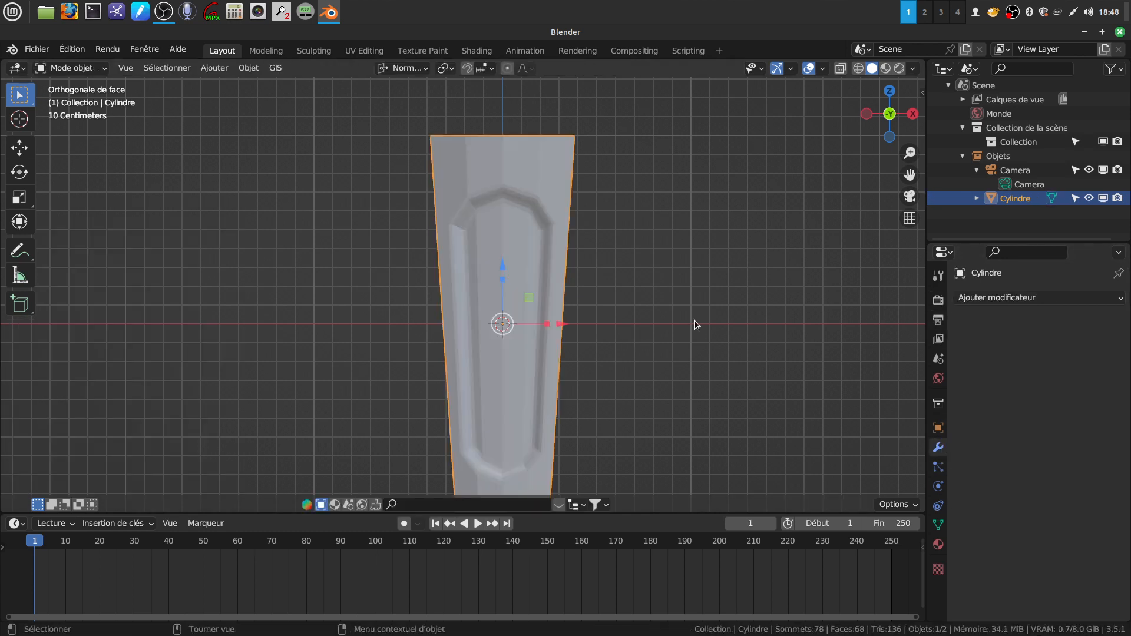
left_click(1011, 298)
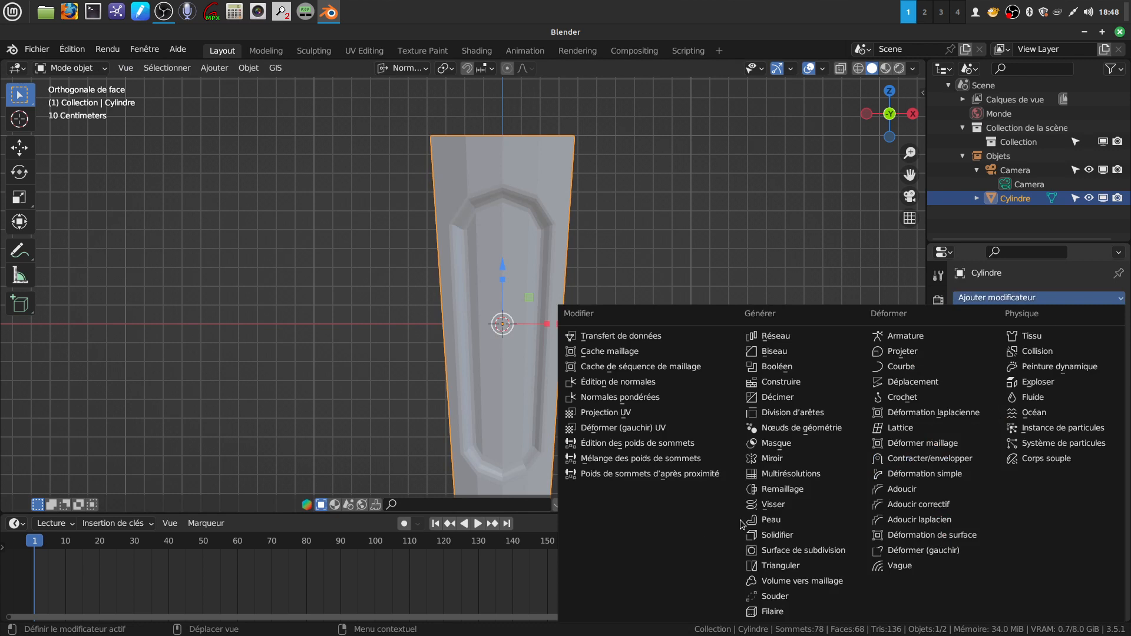
left_click(813, 551)
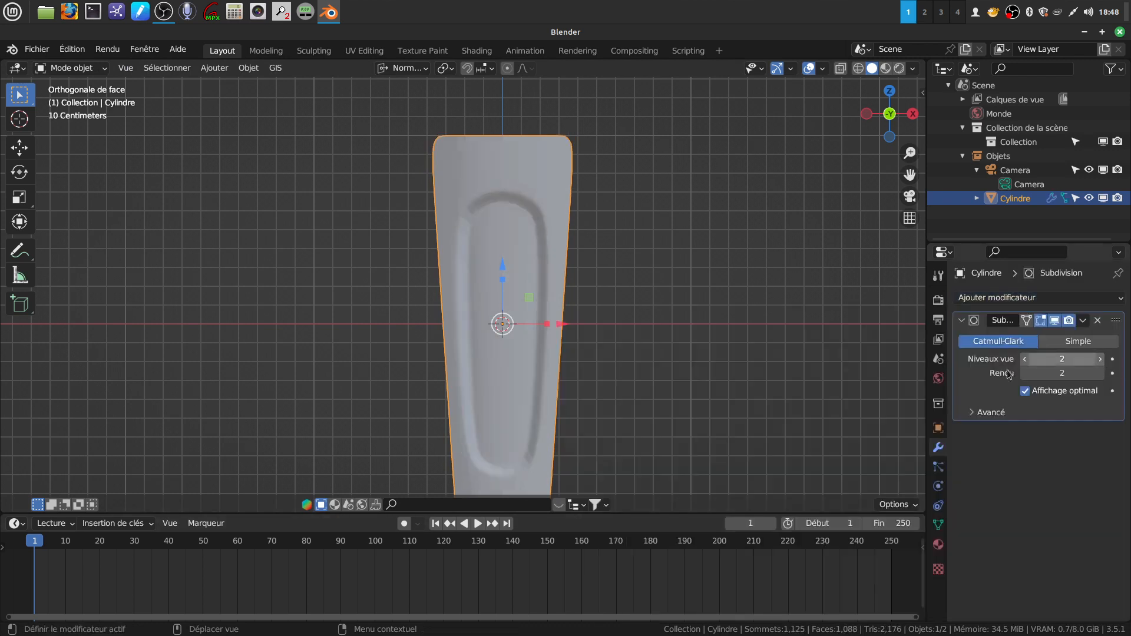
right_click(512, 179)
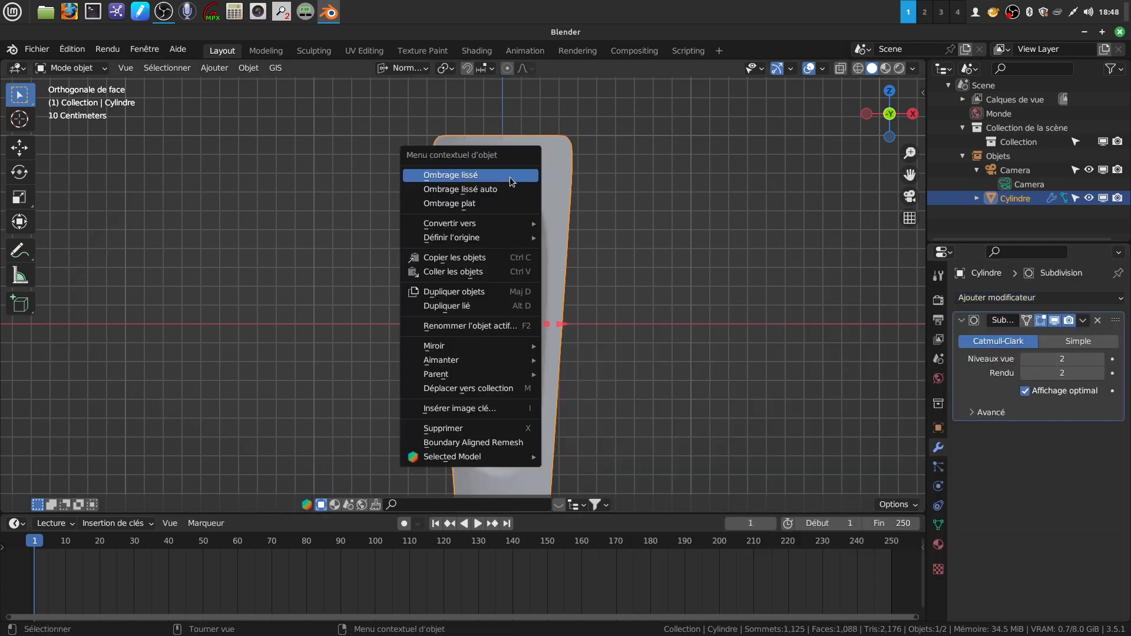
left_click(510, 177)
Add two horizontal loop cuts across the section, sliding one near the panel's upper arch (factor -0.855) and one near its lower arch (0.854)
key("Tab")
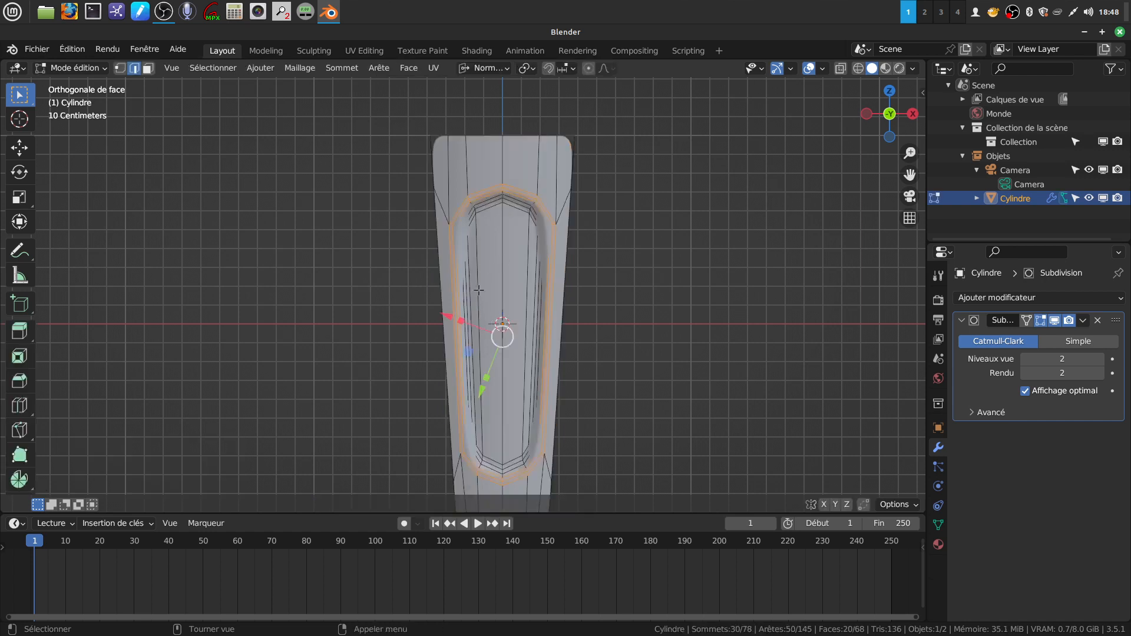
key("ctrl+r")
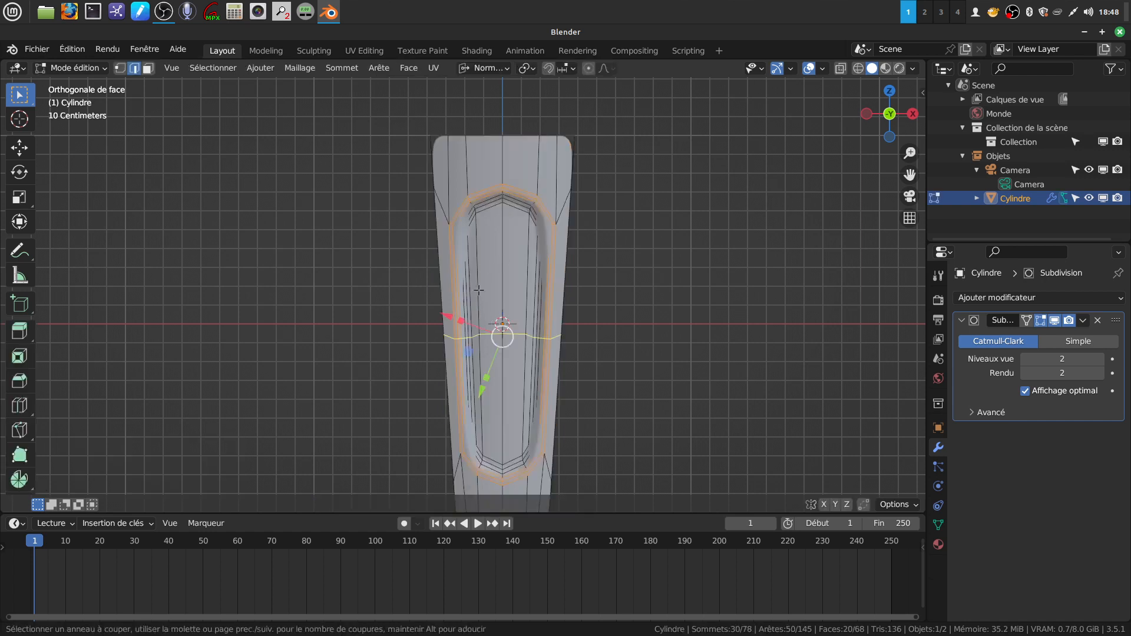
left_click(478, 289)
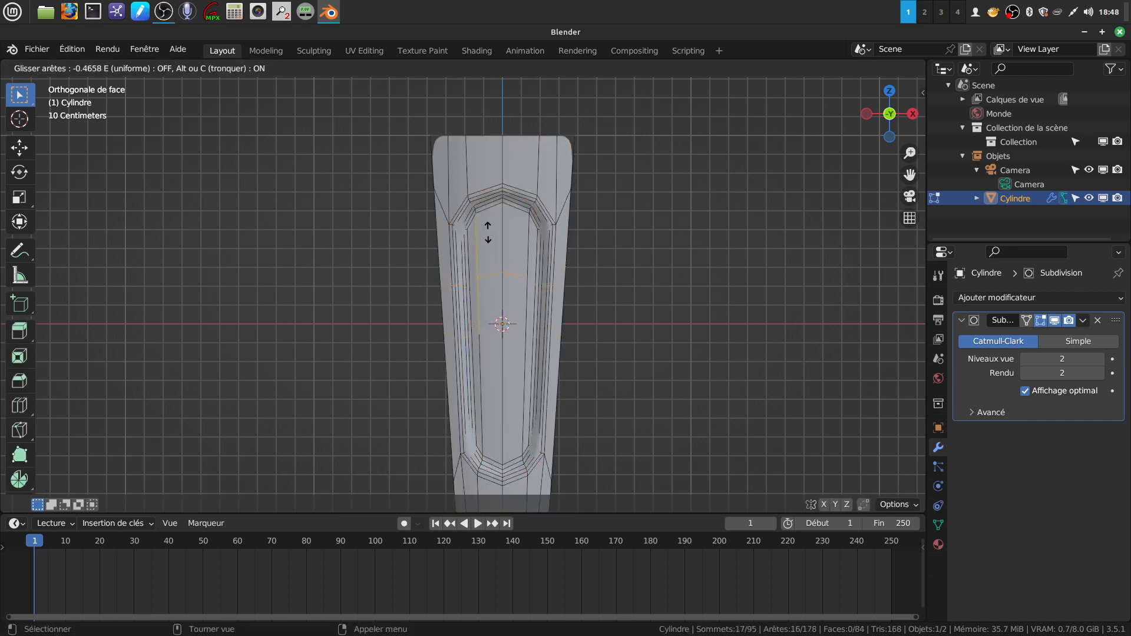
left_click(489, 187)
key("ctrl+r")
left_click(499, 415)
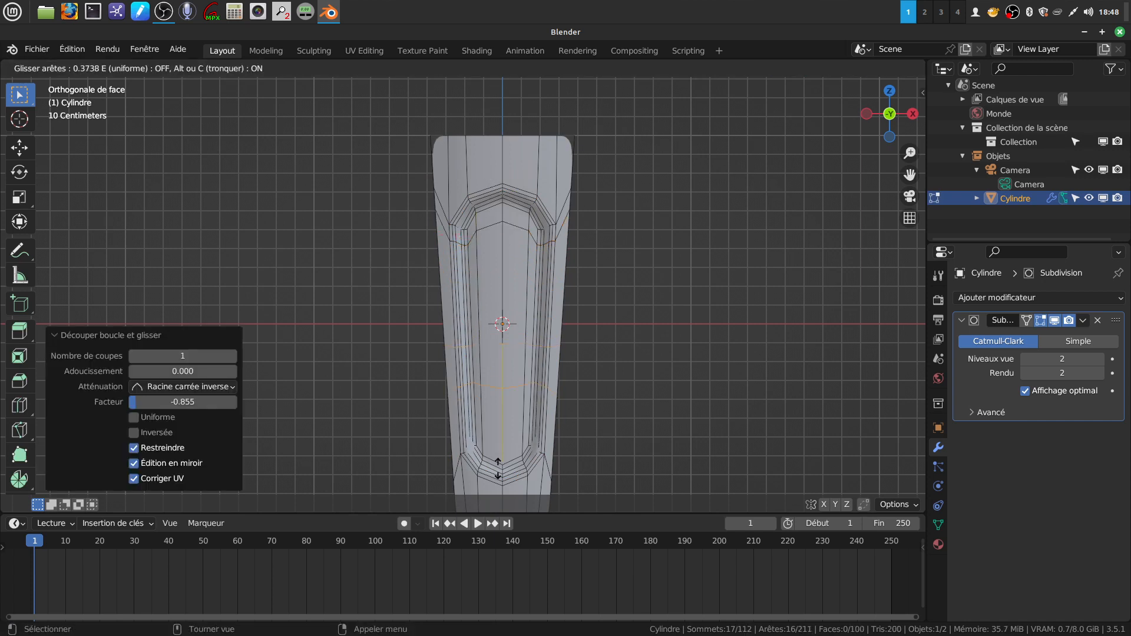
left_click(490, 101)
scroll(574, 359, "down", 3)
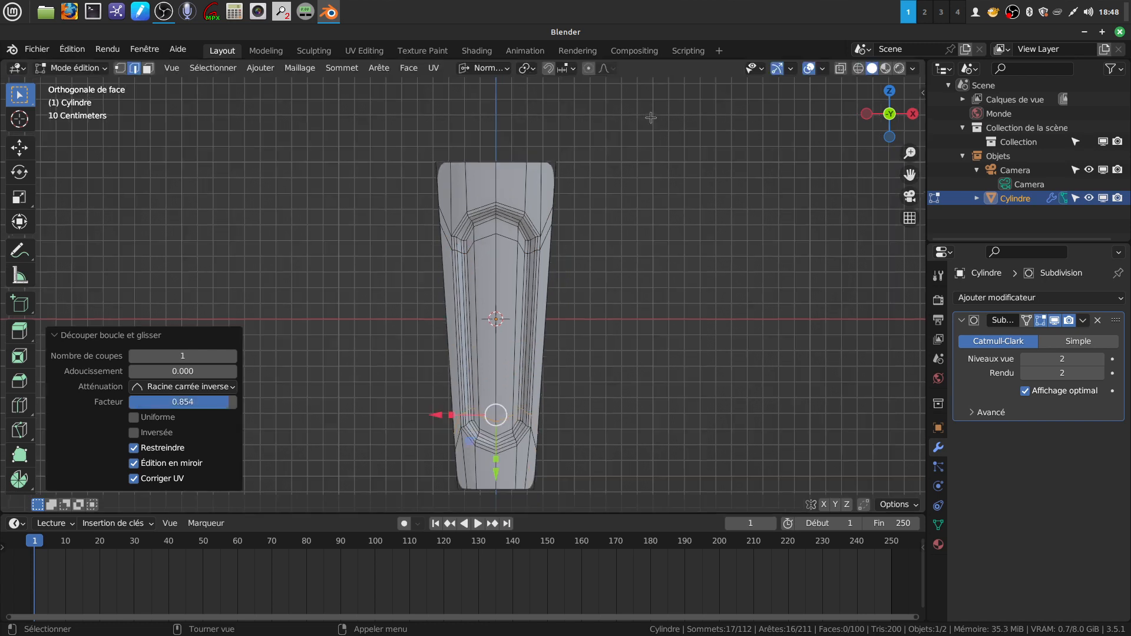
scroll(559, 298, "up", 2)
Return to Object Mode and turn off the Subdivision modifier's display in the viewport
key("Tab")
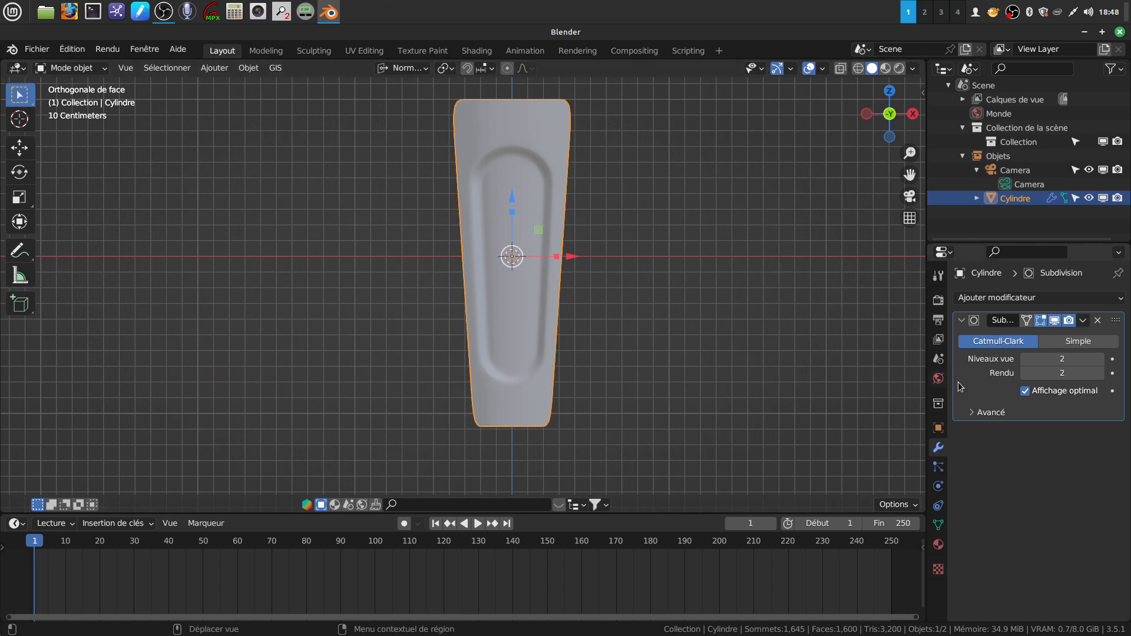
left_click(1055, 321)
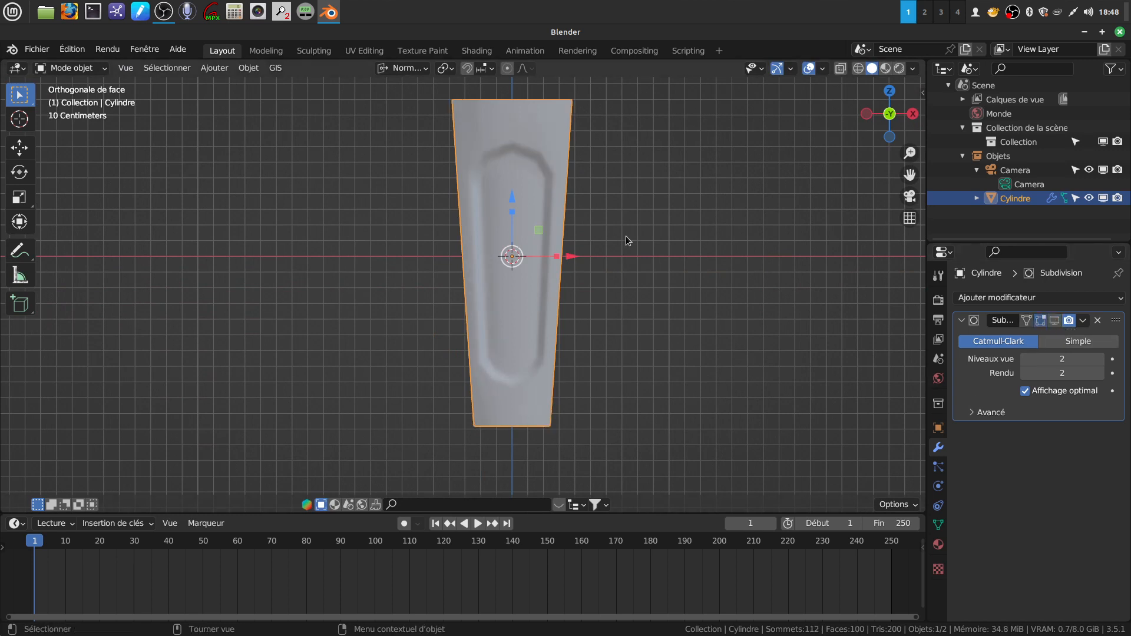
middle_click_drag(502, 237, 493, 273, "shift")
scroll(476, 252, "down", 2)
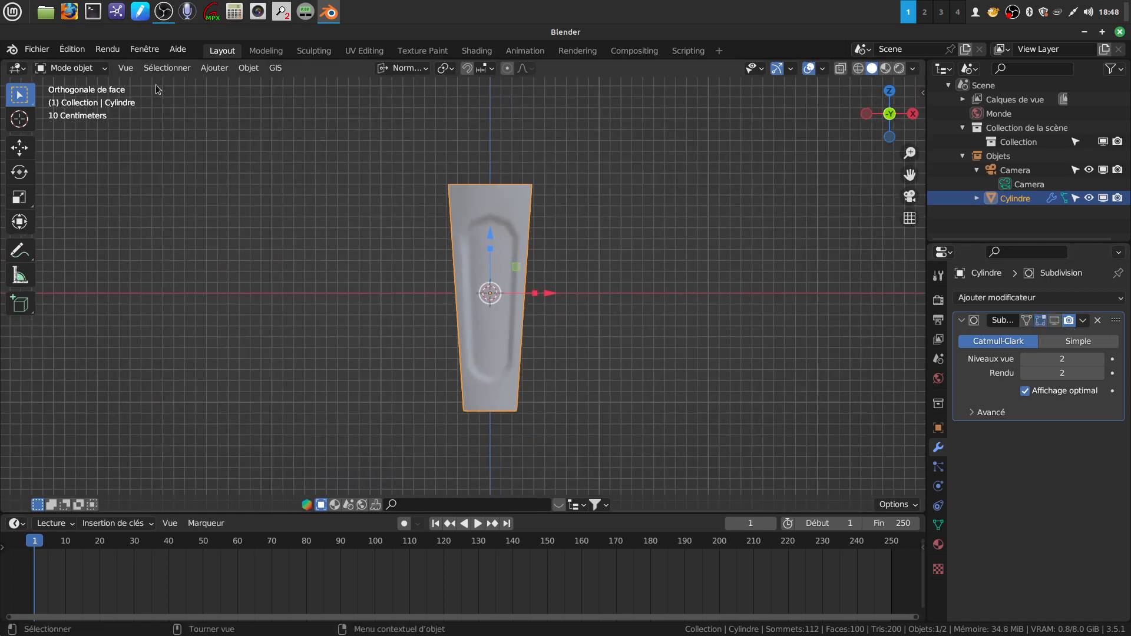
Add a plain-axes empty at the scene origin
left_click(213, 67)
mouse_move(226, 100)
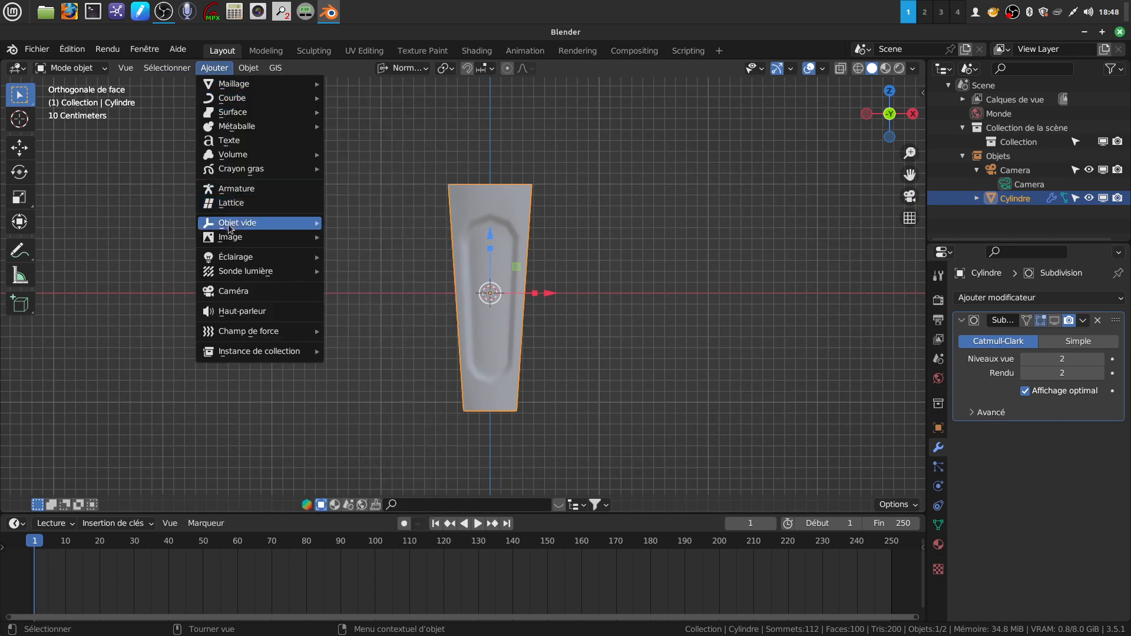
mouse_move(230, 225)
left_click(348, 223)
middle_click_drag(367, 224, 514, 341)
Add an Array (Réseau) modifier to the cylinder section and place it above the Subdivision modifier in the stack
left_click(497, 220)
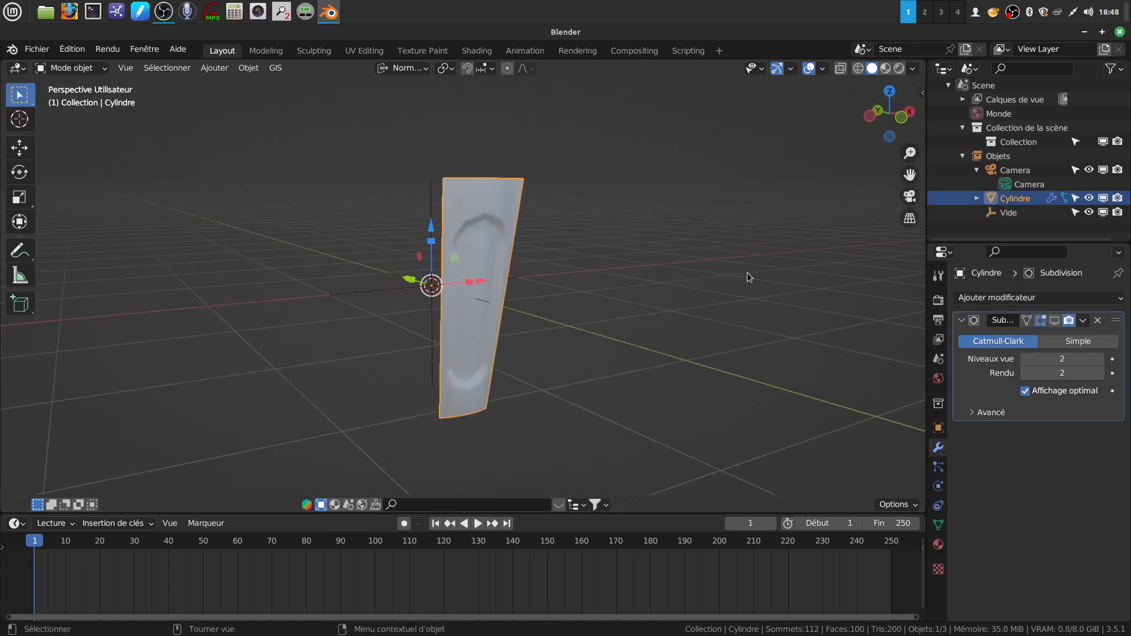
left_click(1123, 298)
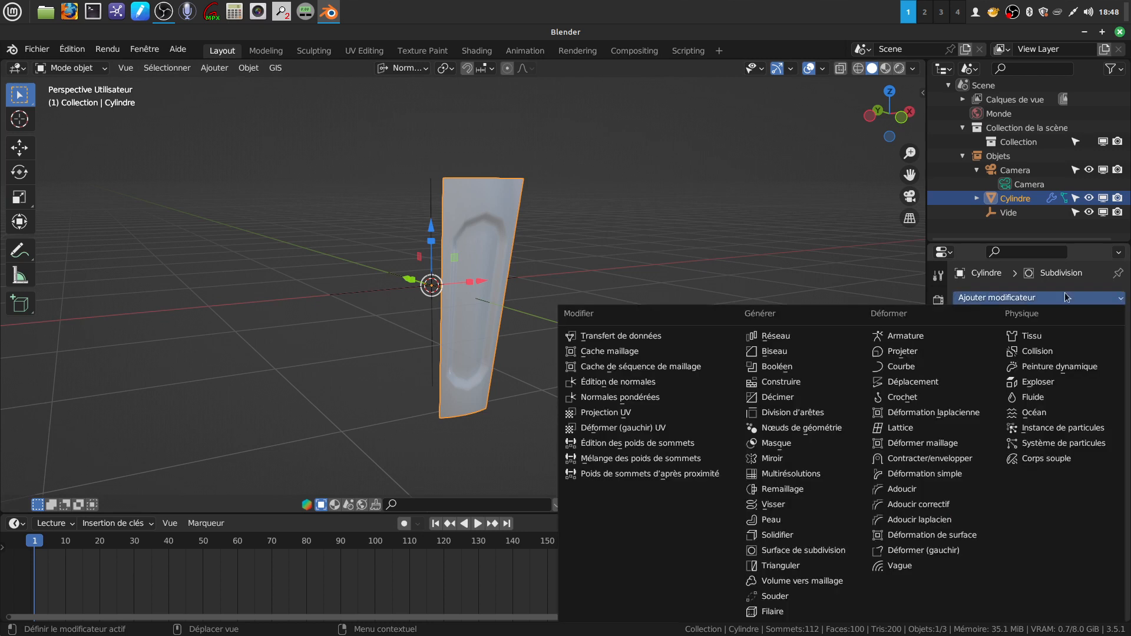
left_click(785, 340)
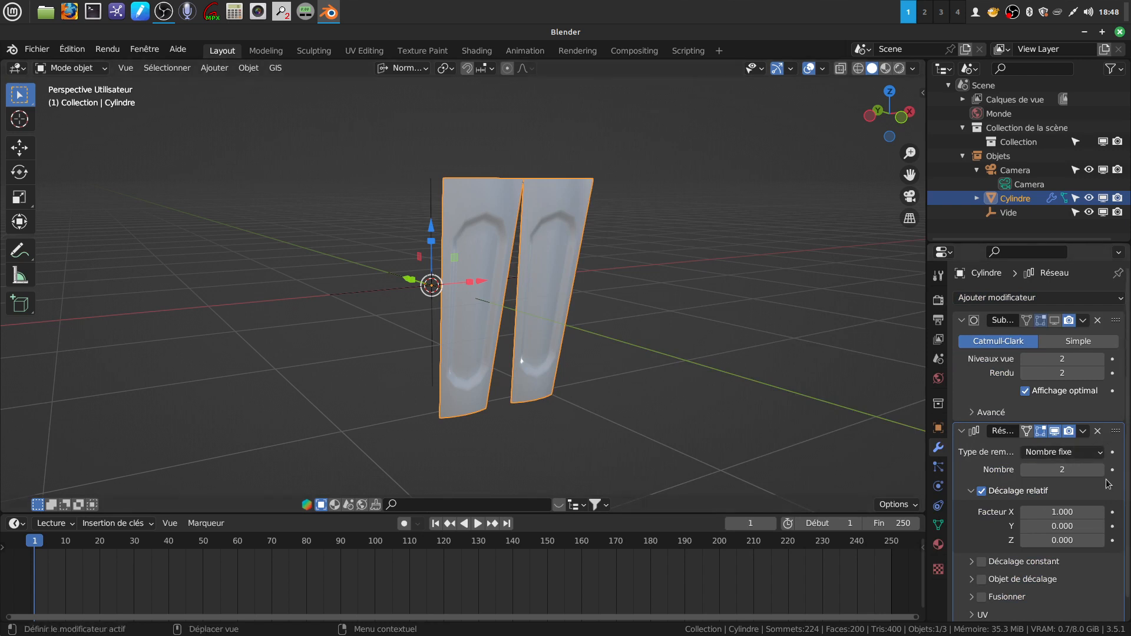
left_click_drag(1107, 437, 1083, 320)
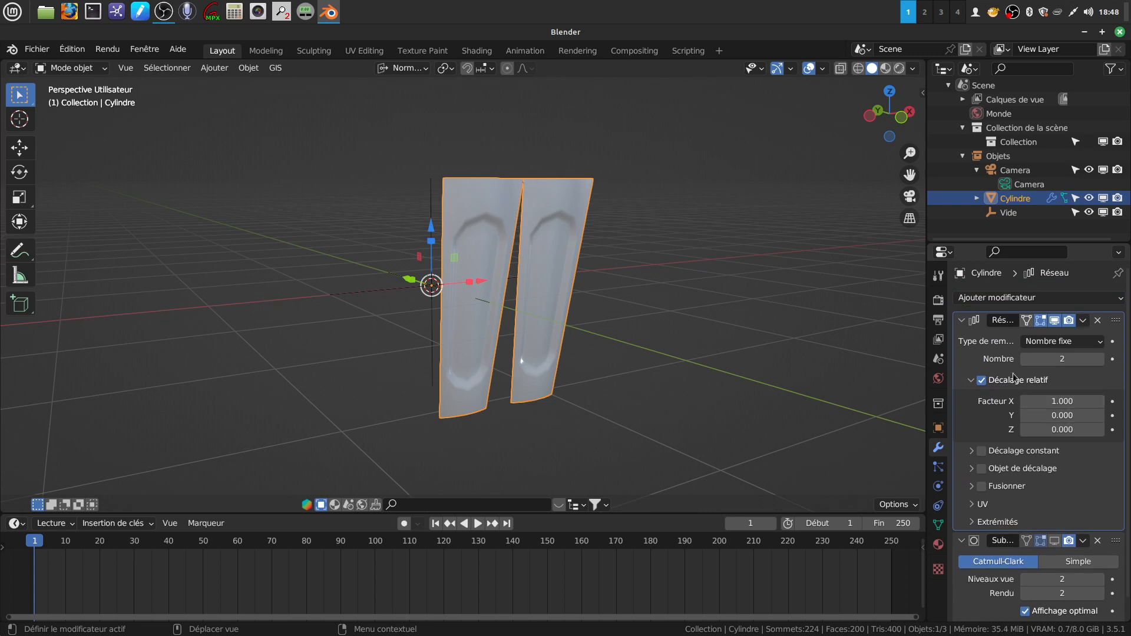
Disable the array's relative offset and set its count to 8
left_click(982, 381)
left_click(1100, 361)
left_click(1100, 361)
left_click(1100, 361)
left_click(1099, 361)
left_click(1099, 361)
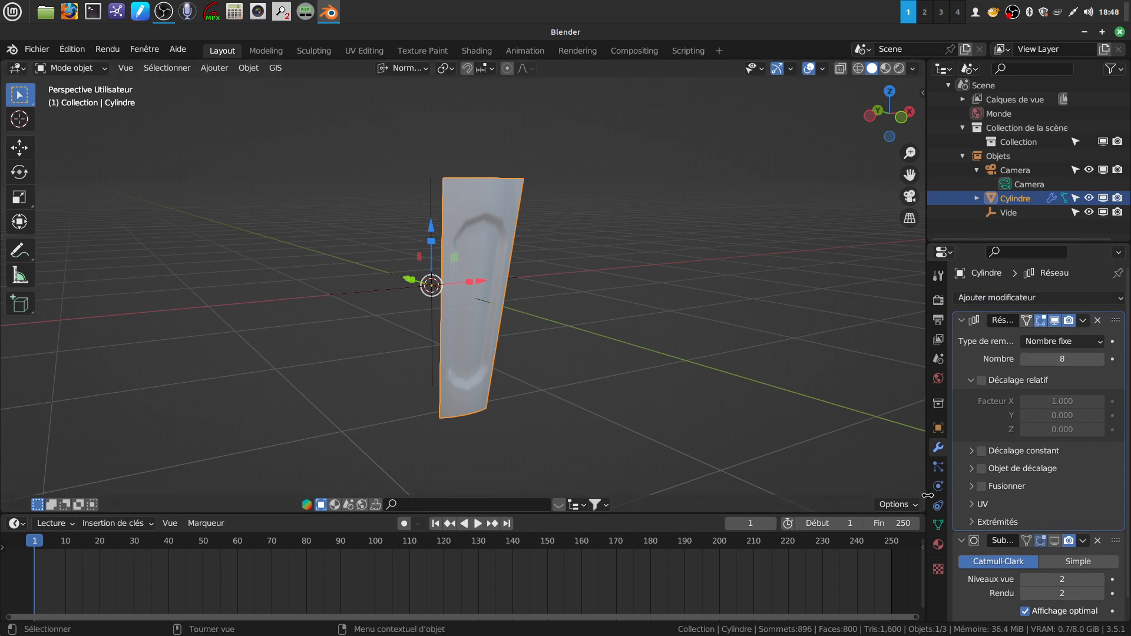
Enable merging (Fusionner) and object offset on the array, with the empty Vide as the offset object
left_click(981, 486)
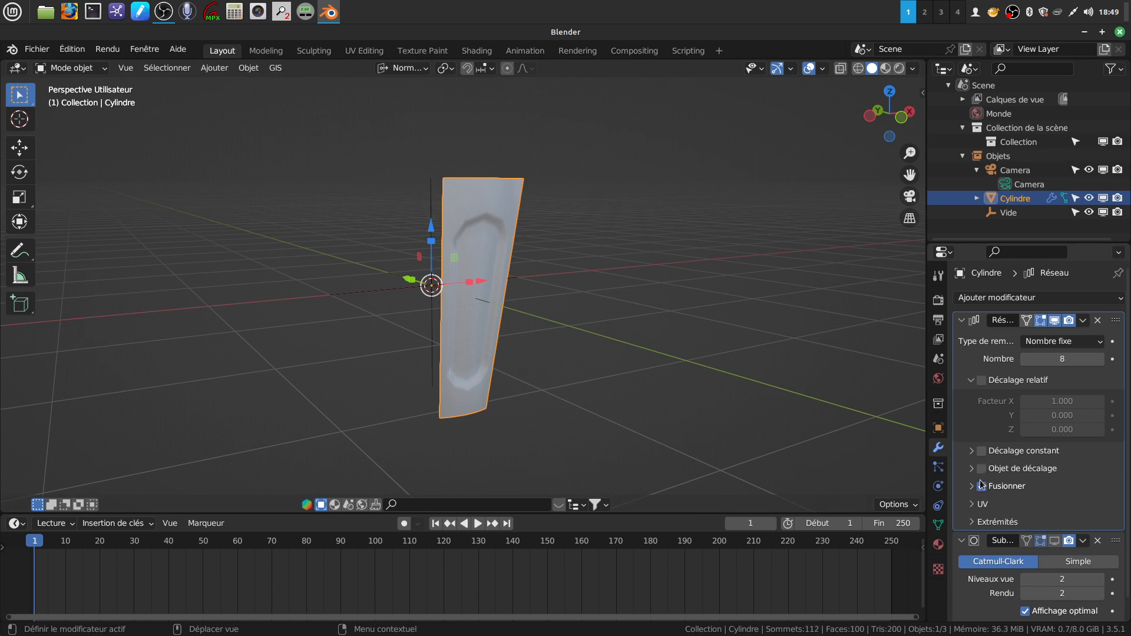
left_click(971, 470)
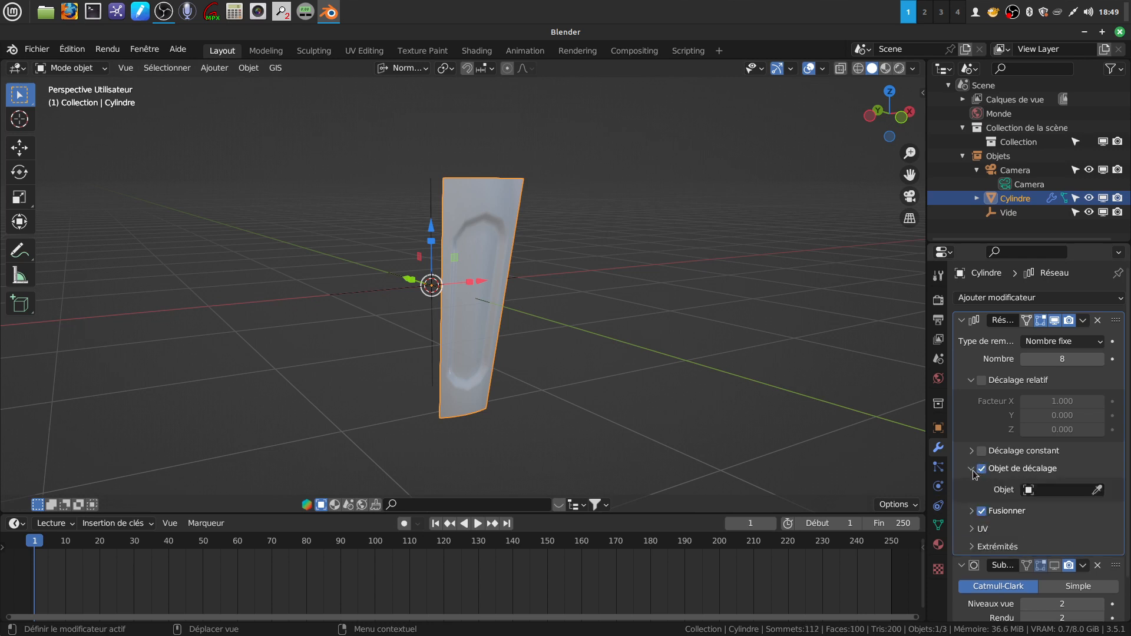
left_click(1028, 493)
left_click(989, 353)
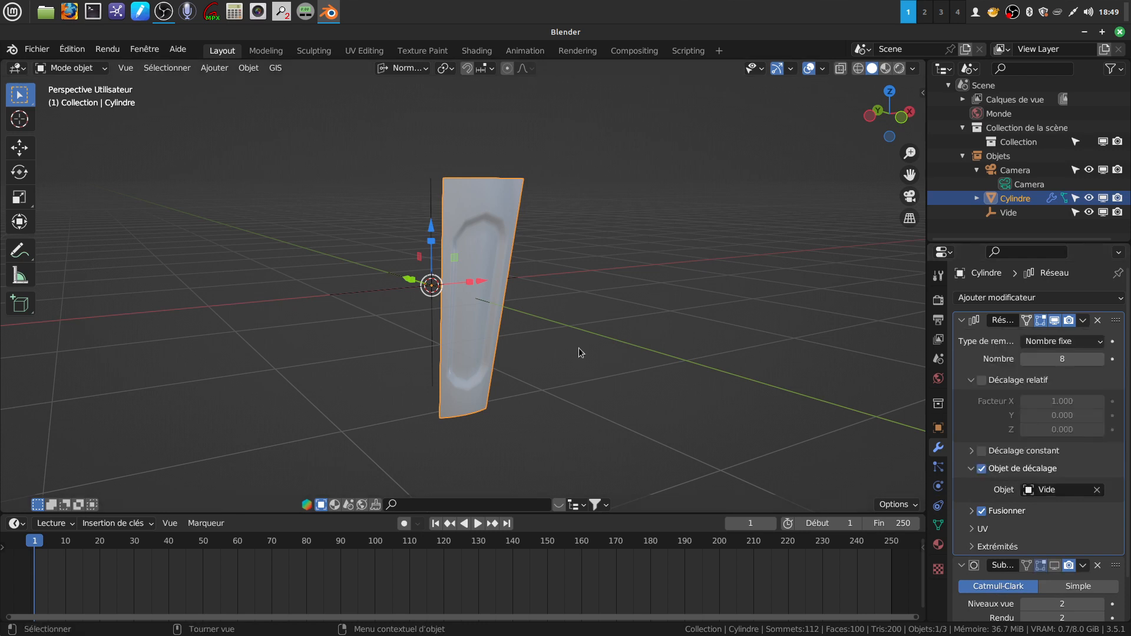
Rotate the empty Vide about 44.7° around Z, and enter an exact Z rotation that closes the gap between the cup's sections
left_click(431, 338)
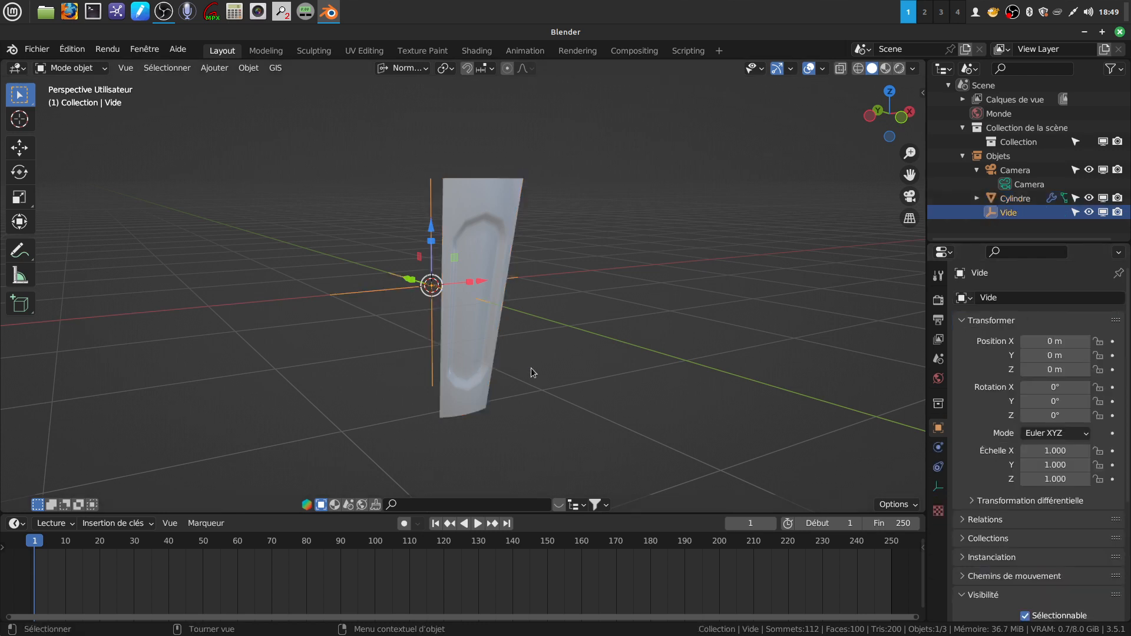
key("r")
key("z")
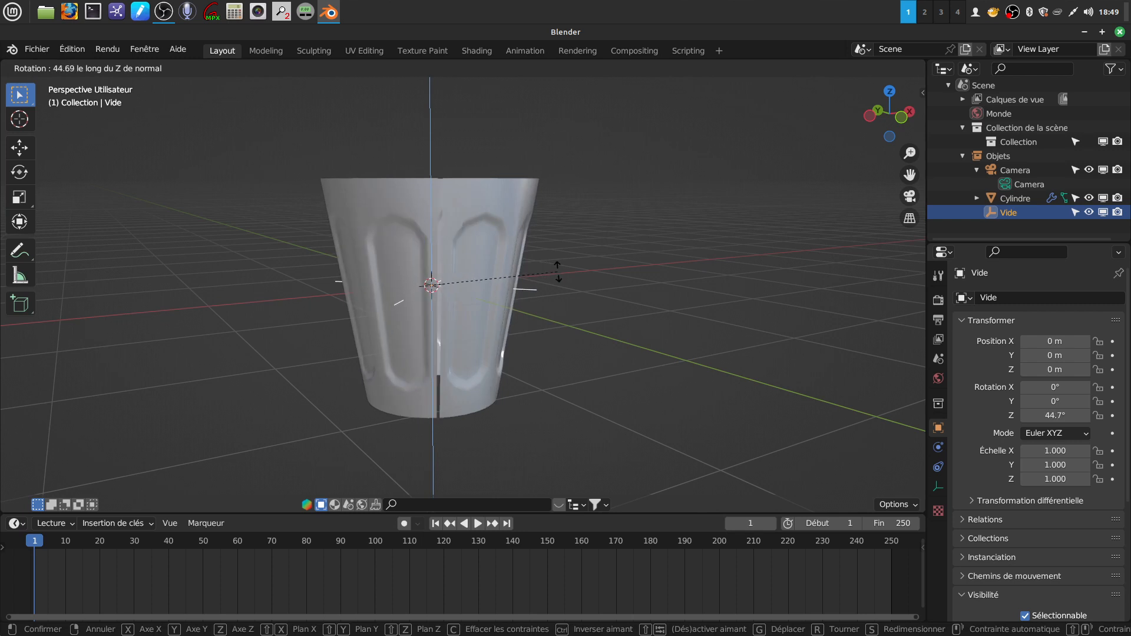
left_click(557, 272)
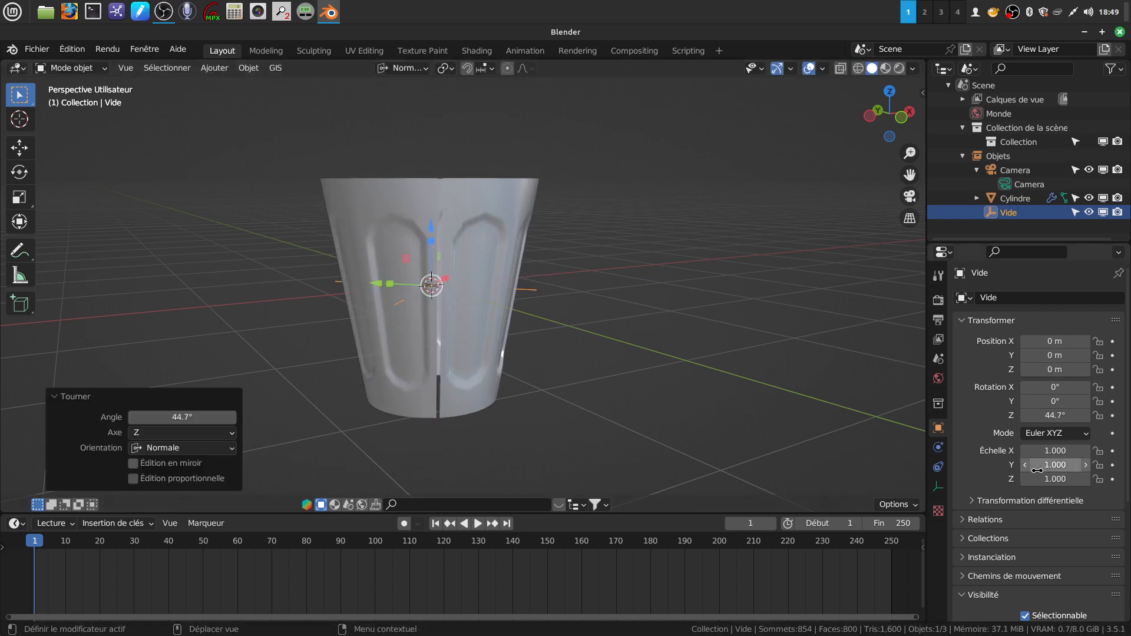
left_click(1058, 416)
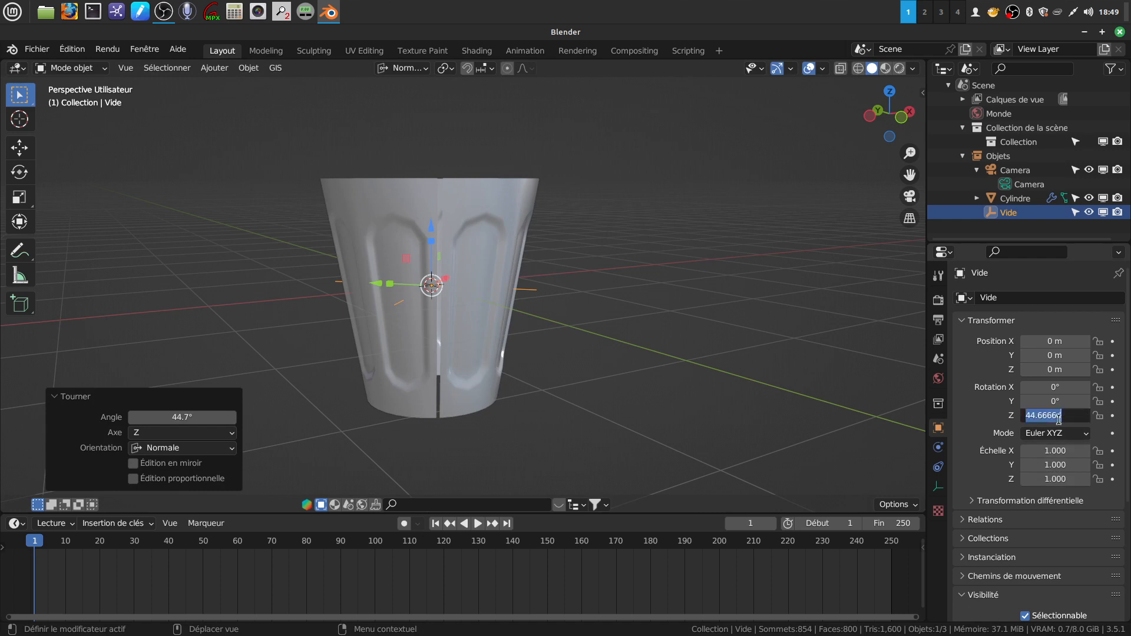
key("BackSpace")
key("Return")
Select the cup and examine its arrayed sections, seams and modifier settings from several angles
middle_click_drag(658, 380, 643, 266)
left_click(515, 199)
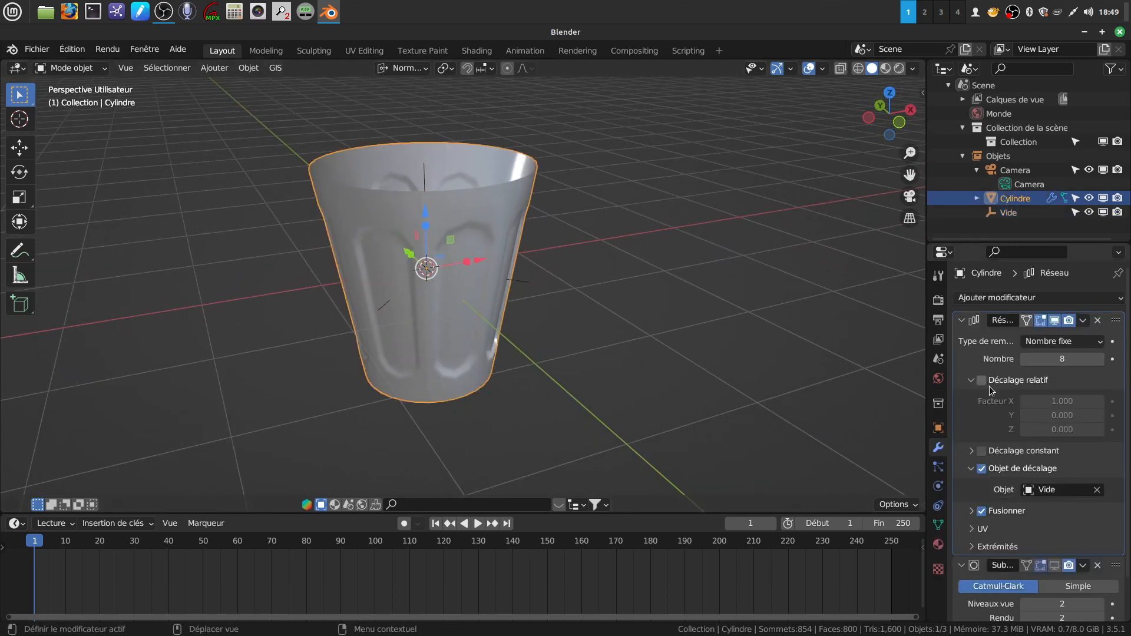
scroll(1037, 497, "down", 2)
middle_click_drag(507, 310, 518, 282)
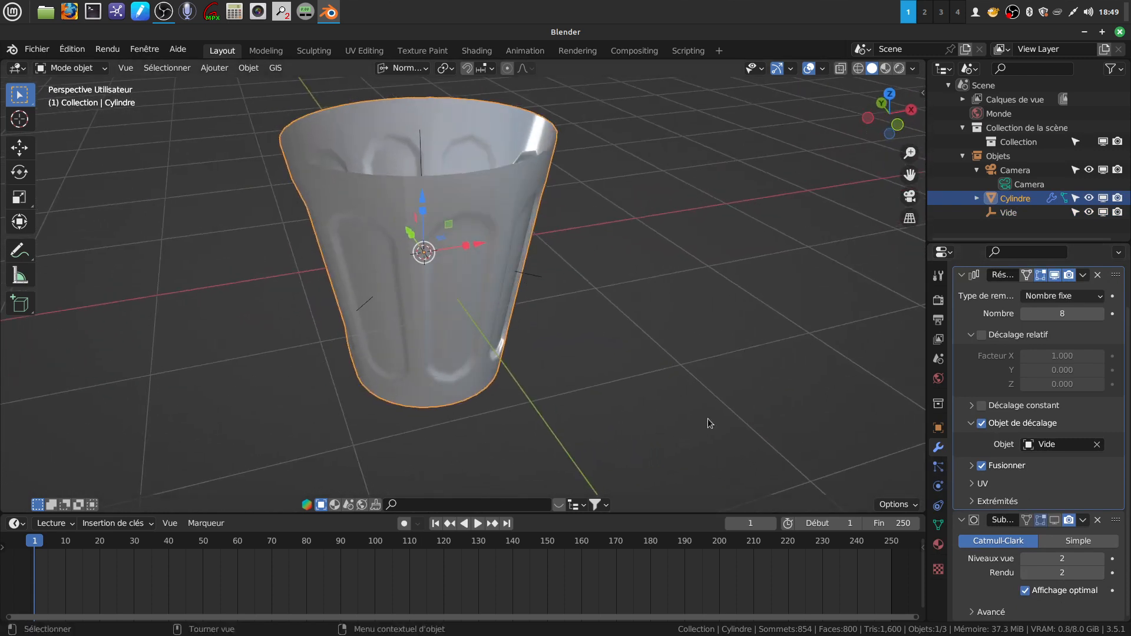
middle_click_drag(312, 164, 366, 206)
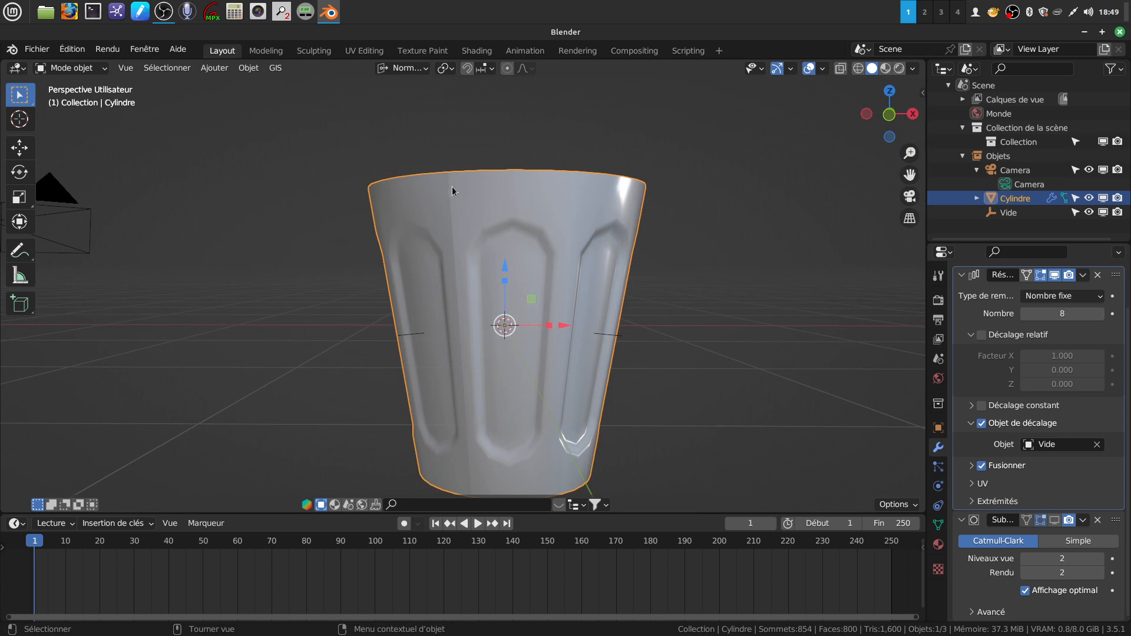
Enable merging of the first and last copies (Première et dernière copie) in the cup's array modifier
middle_click_drag(455, 206, 462, 222)
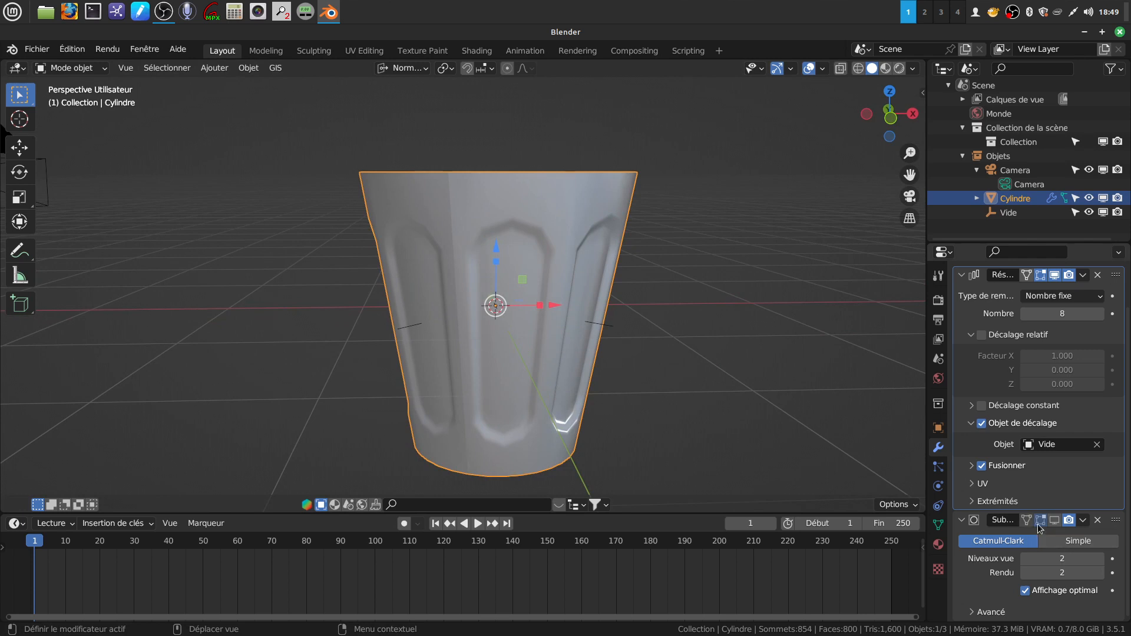
left_click(972, 465)
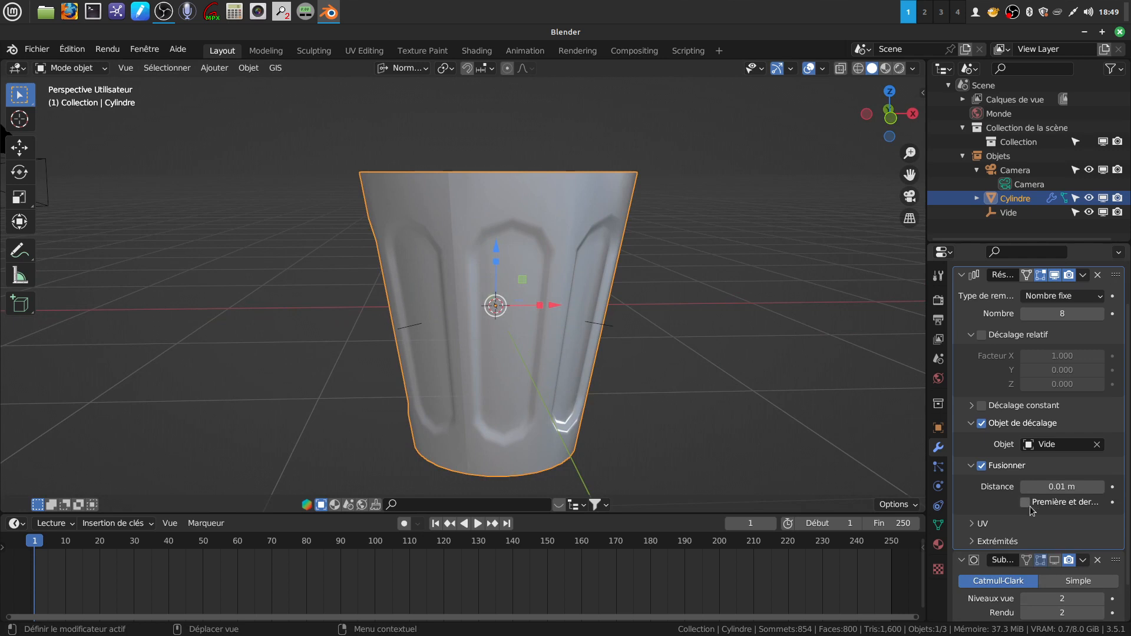
left_click_drag(926, 495, 830, 495)
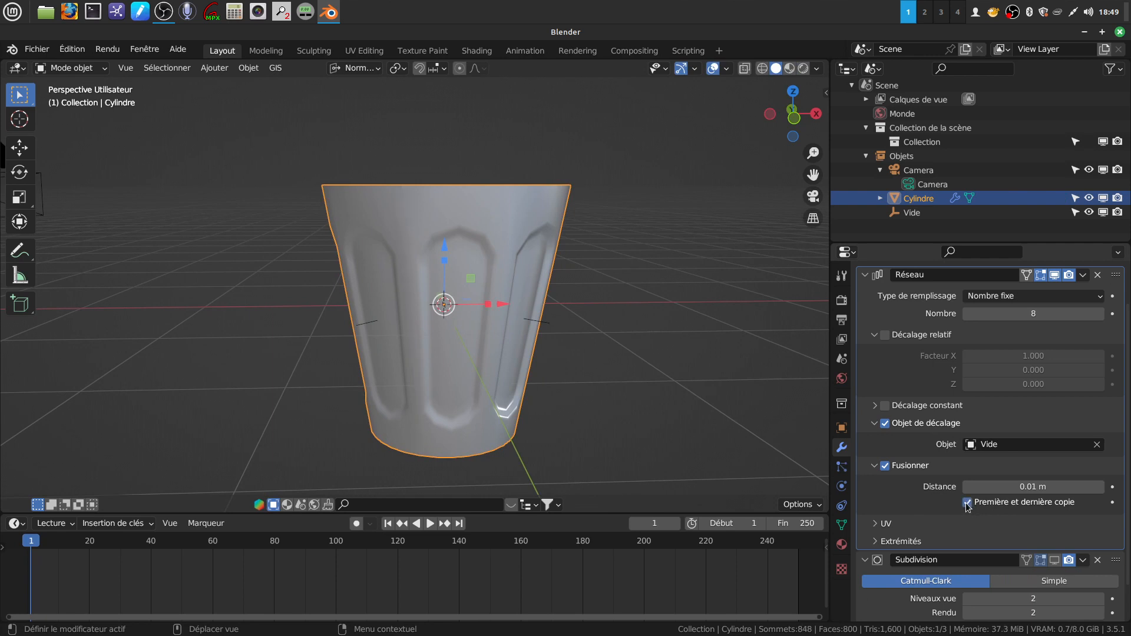
middle_click_drag(456, 202, 525, 251)
left_click_drag(828, 489, 923, 489)
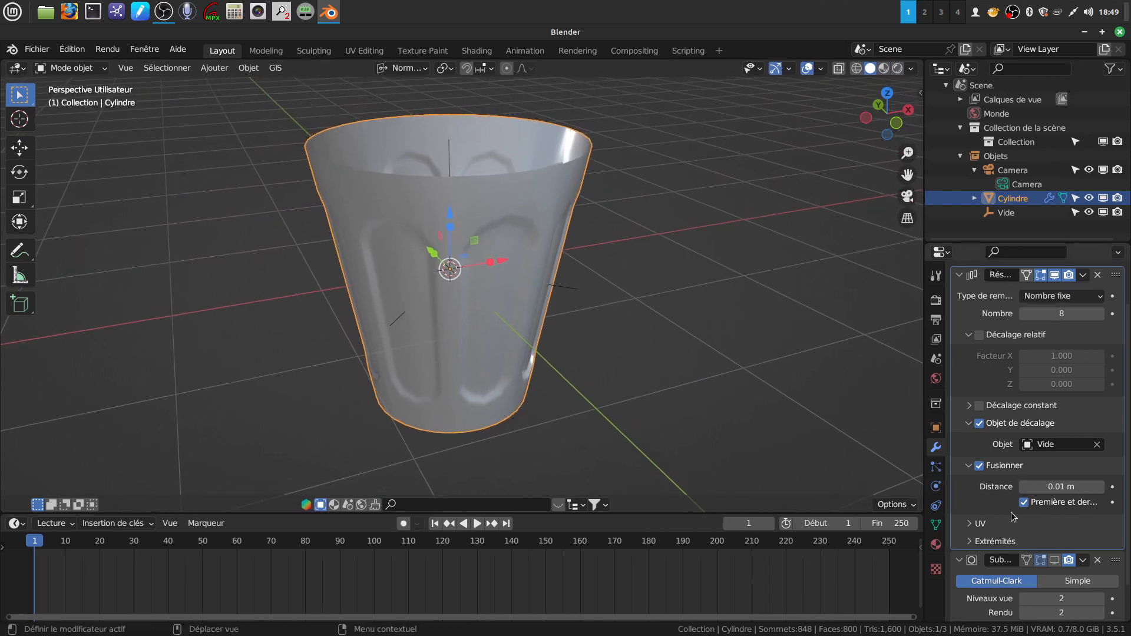
Turn on the viewport display of the cup's Subdivision modifier
mouse_move(616, 281)
middle_mouse_down()
mouse_move(593, 313)
mouse_move(618, 264)
mouse_move(624, 283)
middle_mouse_up()
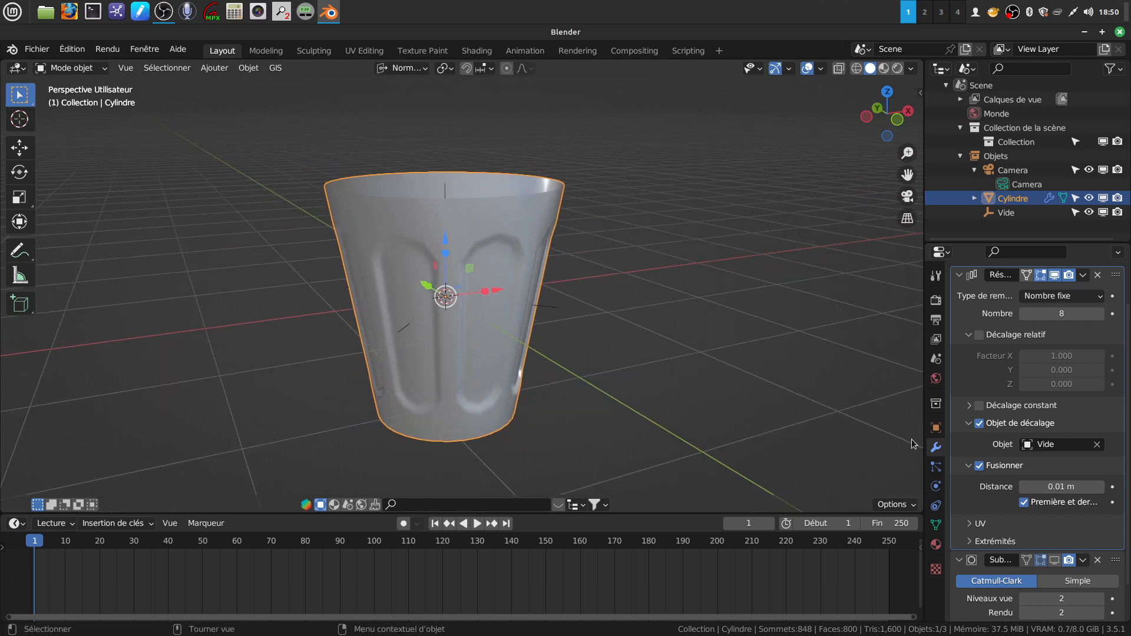
left_click(1055, 559)
middle_click_drag(625, 352, 632, 317)
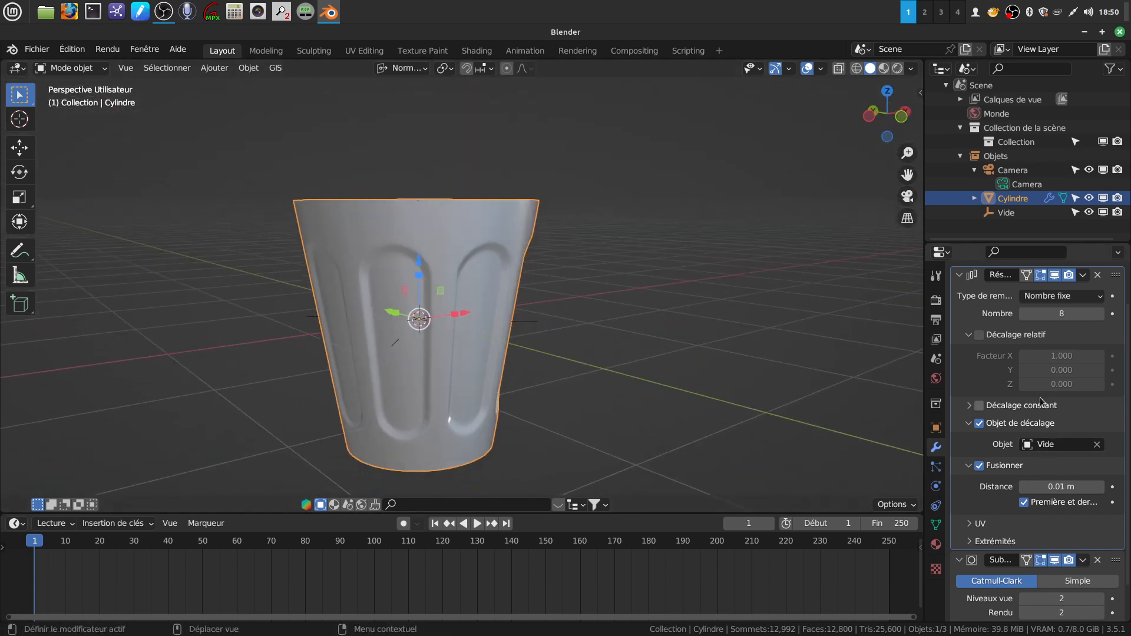
Apply the array modifier (Réseau) to the cup, keeping the Subdivision modifier live
scroll(1026, 363, "up", 2)
middle_click_drag(539, 302, 538, 309)
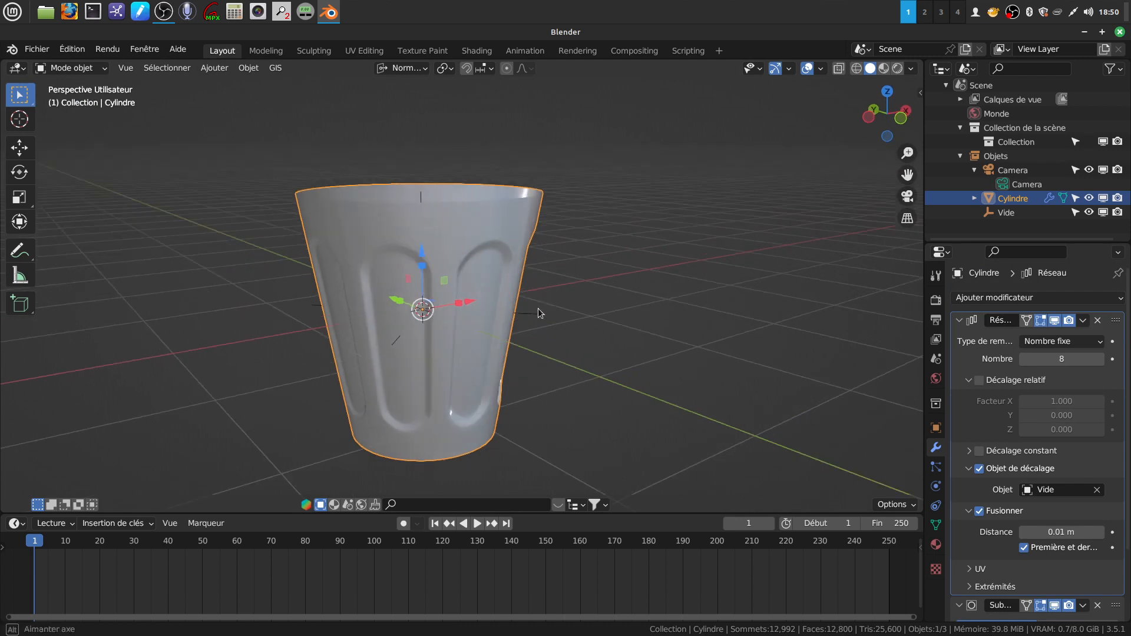
left_click(1082, 321)
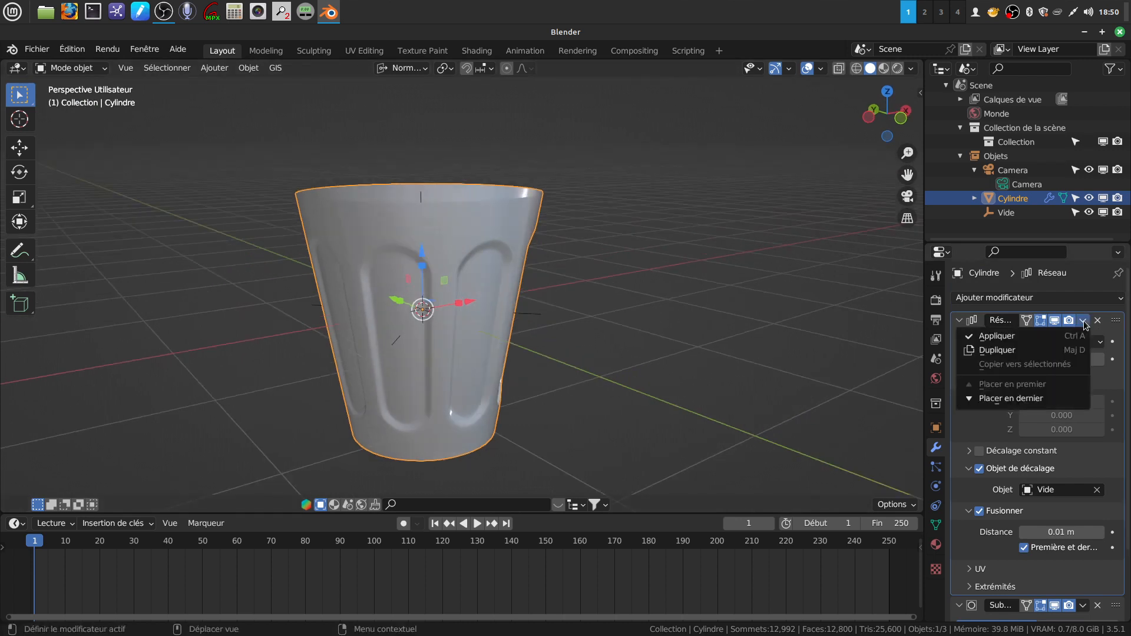
left_click(1024, 341)
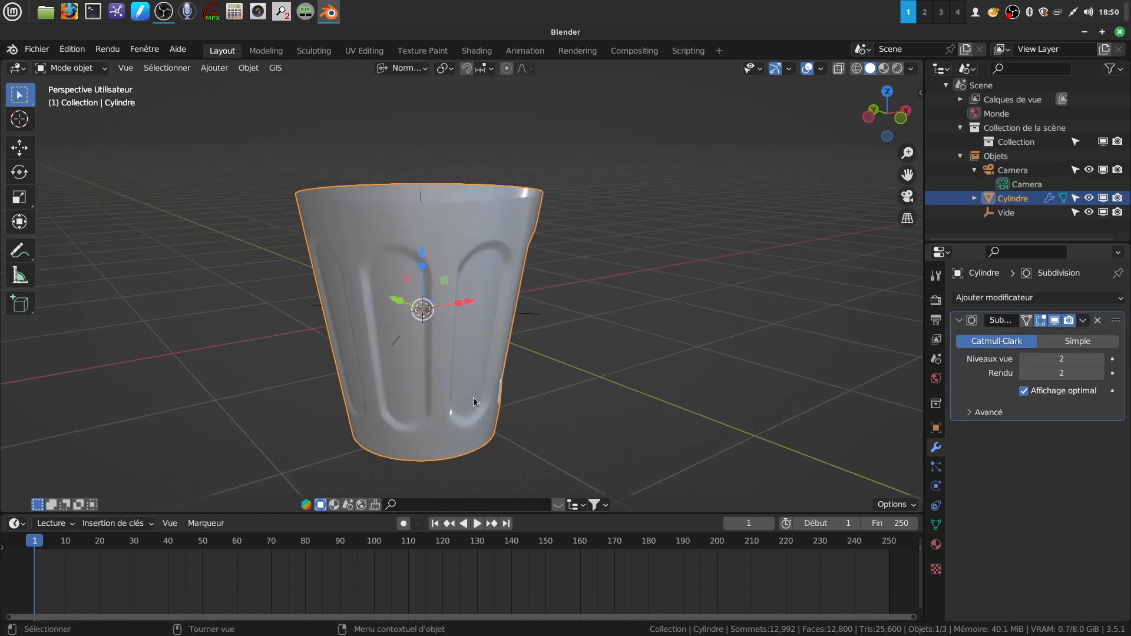
middle_click_drag(477, 306, 552, 291)
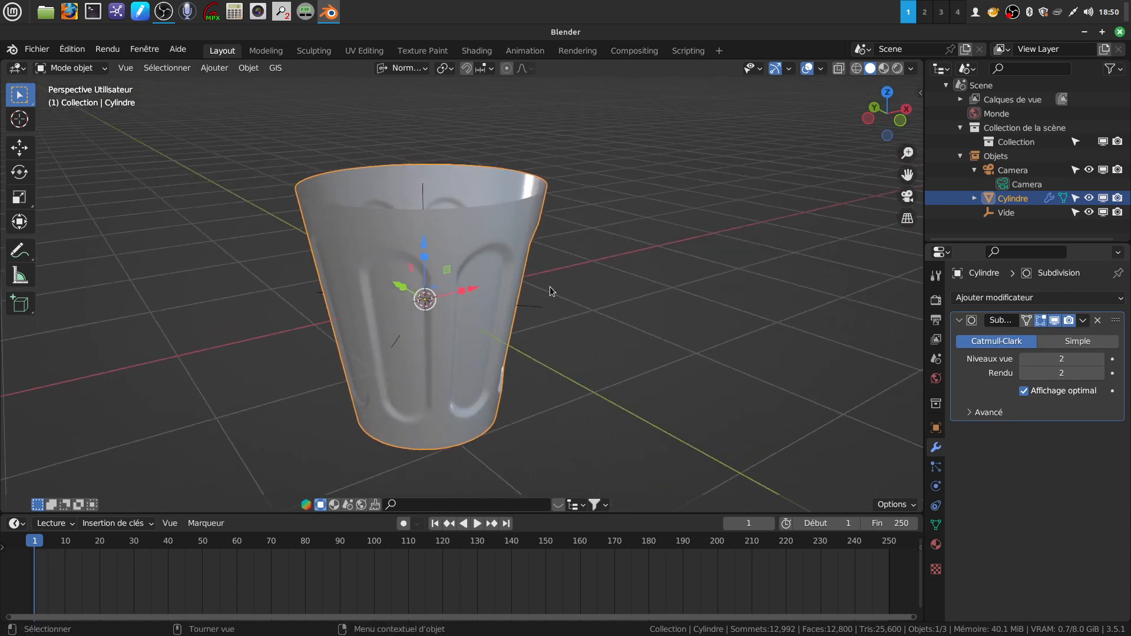
Delete the empty Vide that served as the array's offset object
left_click(535, 306)
key("x")
left_click(643, 340)
middle_click_drag(551, 317, 591, 416)
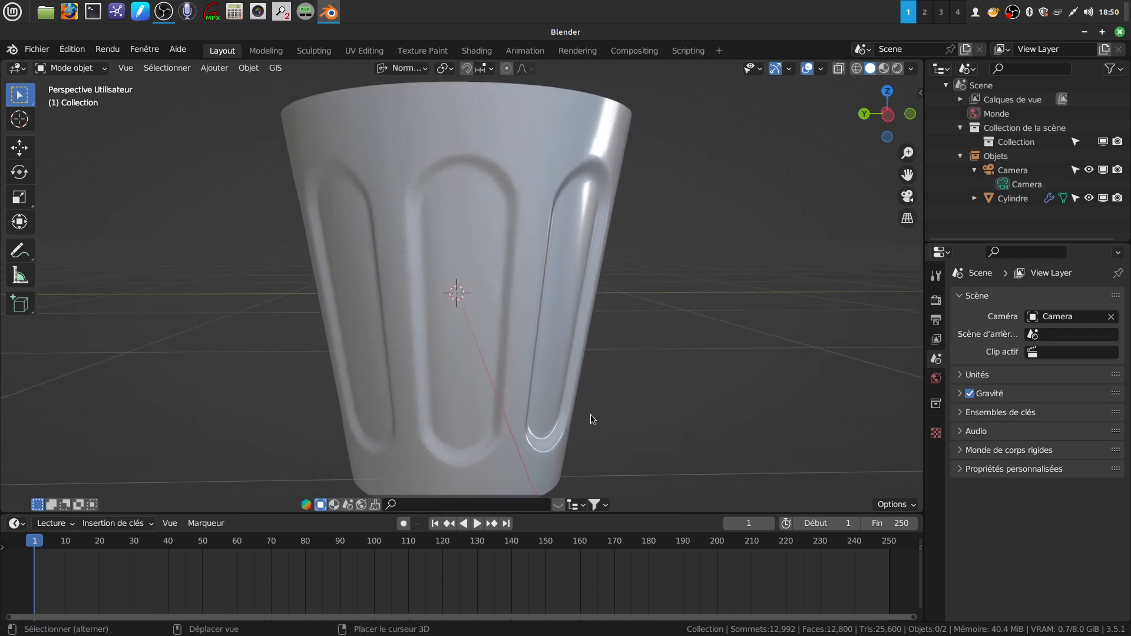
Examine the smoothed cup's fluted panels, rim and interior from several angles and distances
middle_click_drag(489, 340, 587, 362)
scroll(508, 349, "down", 3)
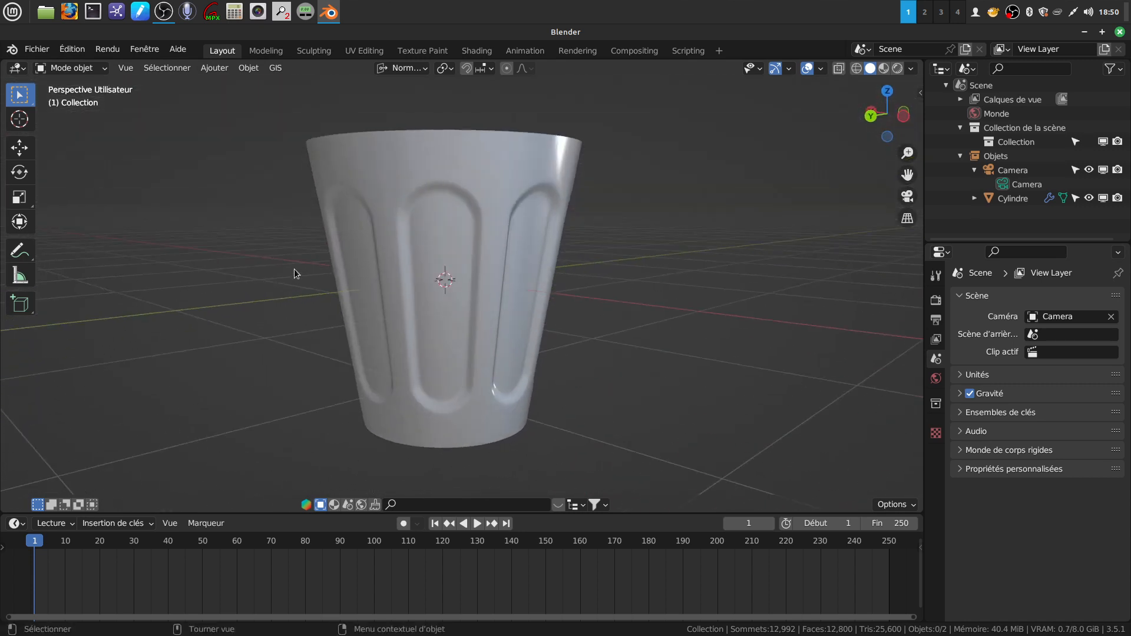
middle_click_drag(529, 233, 487, 309)
scroll(516, 267, "up", 1)
scroll(471, 254, "up", 1)
middle_click_drag(464, 233, 450, 298)
scroll(441, 260, "up", 2)
scroll(440, 259, "down", 3)
middle_click_drag(453, 239, 498, 235)
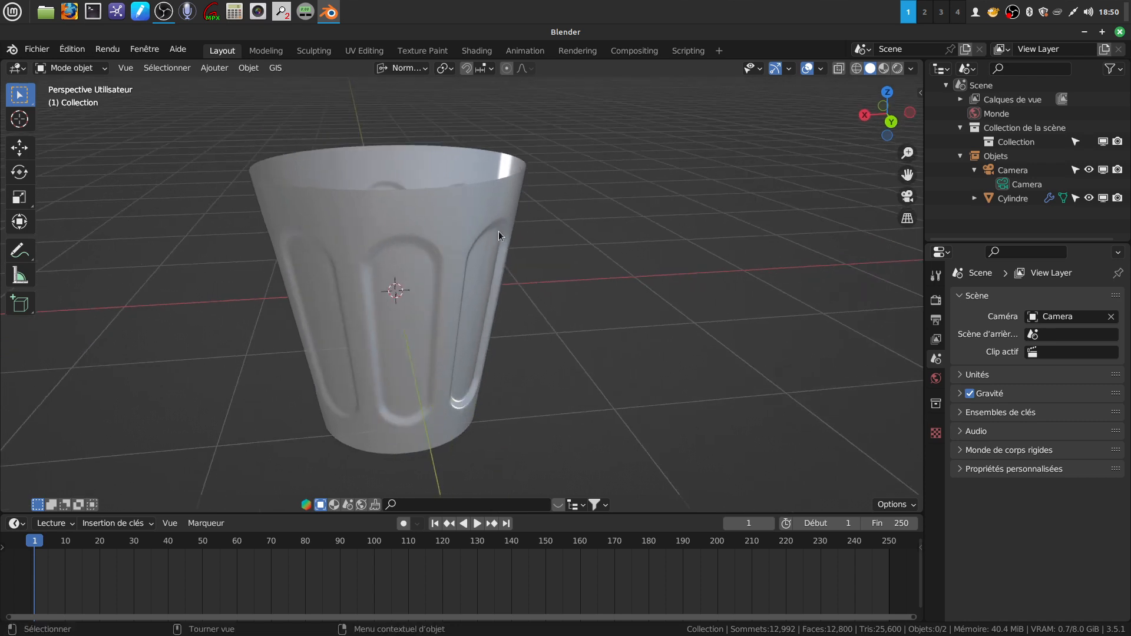